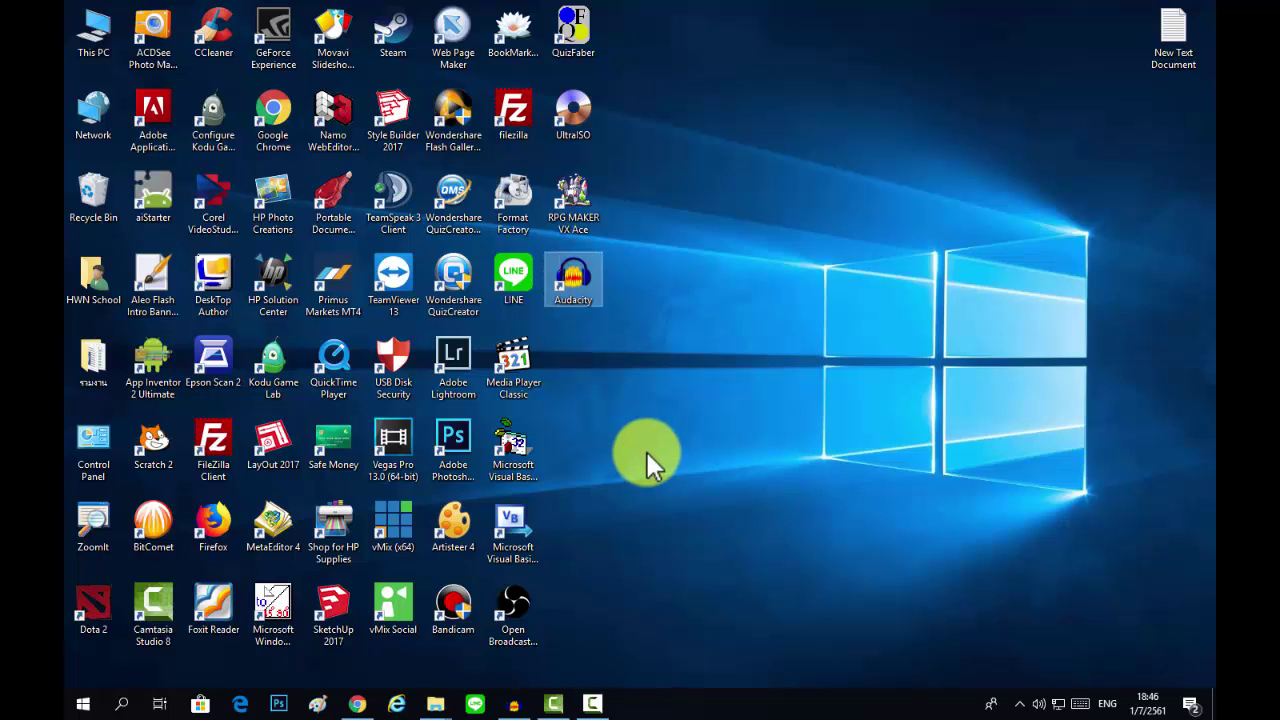
left_click(604, 405)
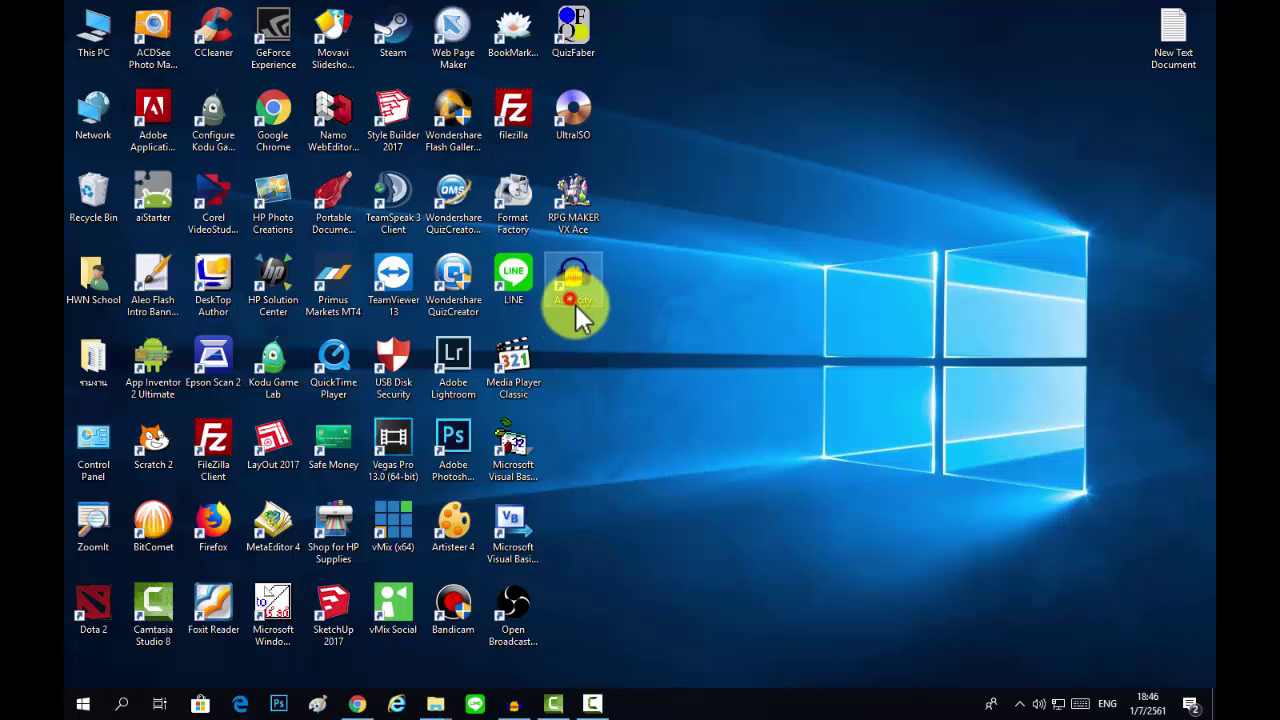
left_click(714, 293)
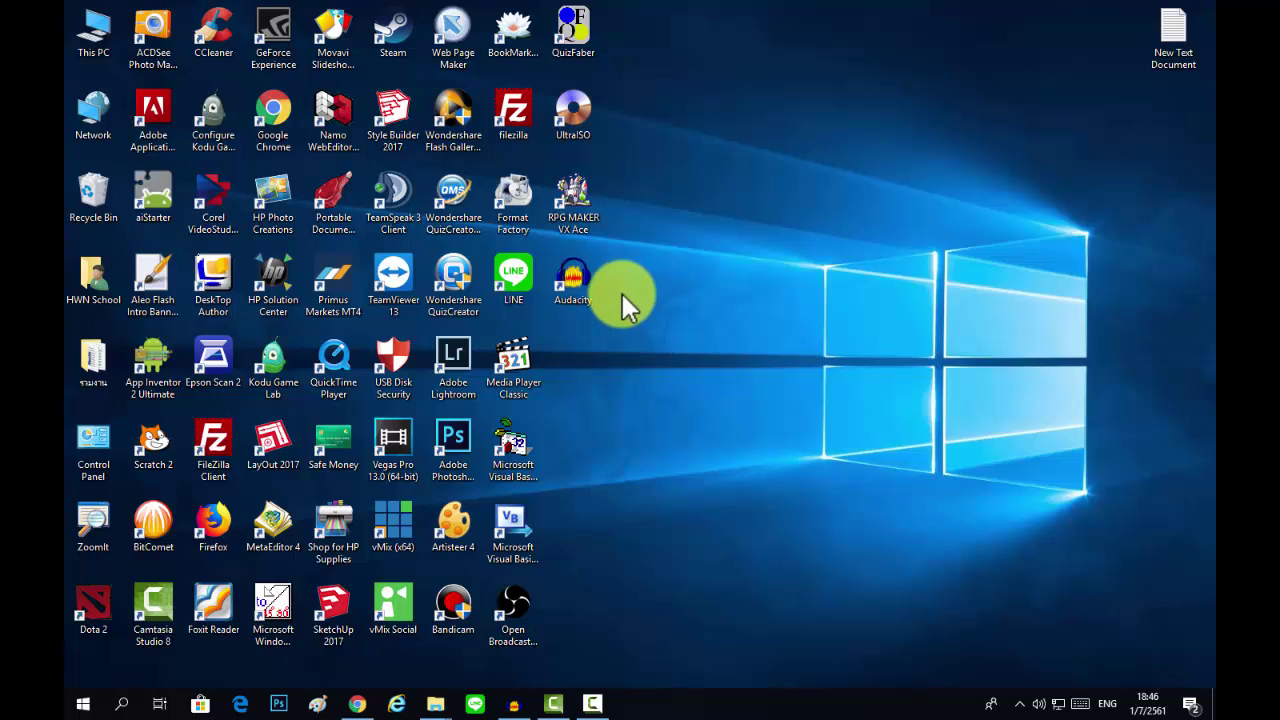
left_click(588, 292)
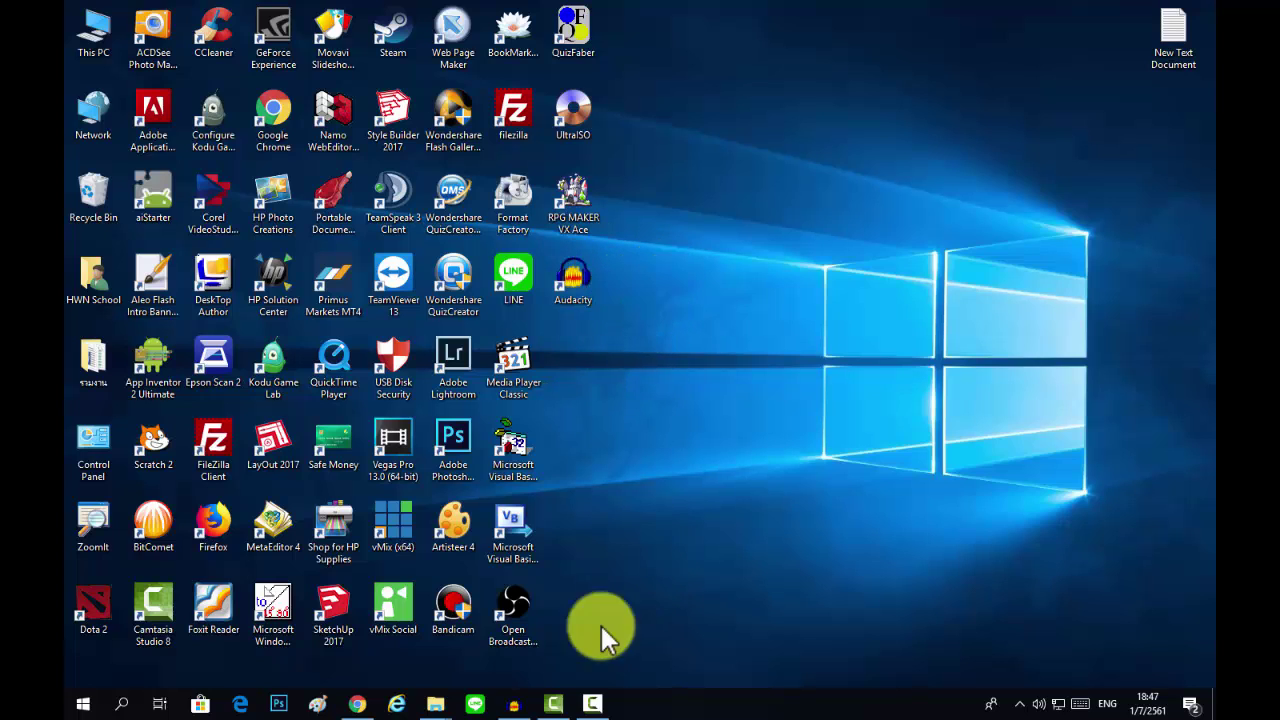
- Switch to Audacity and check the program version in its About information
left_click(513, 703)
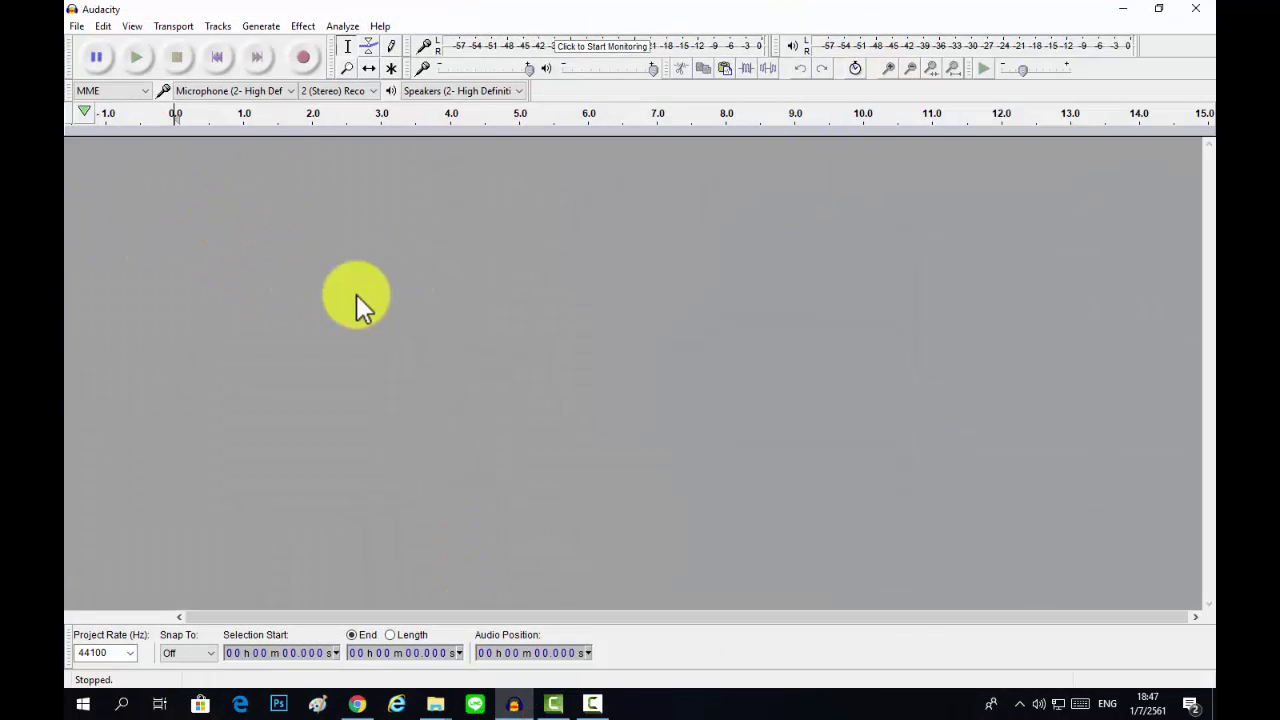
left_click(380, 26)
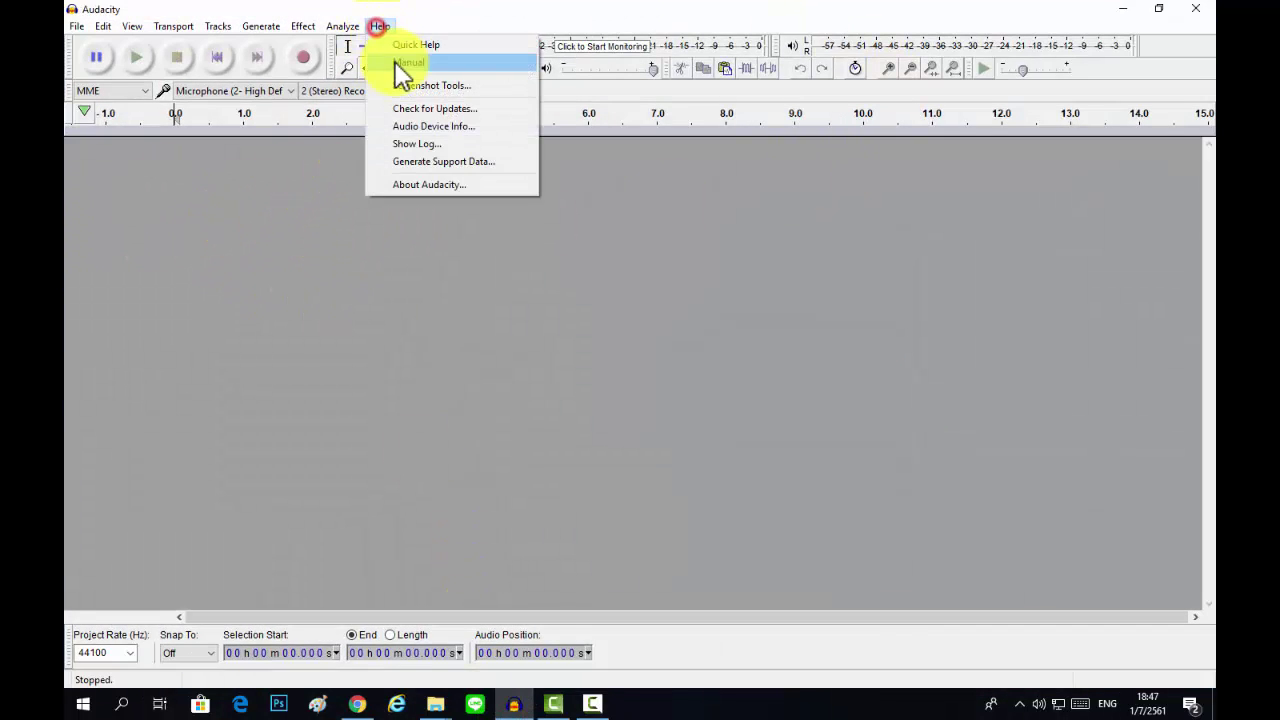
left_click(411, 187)
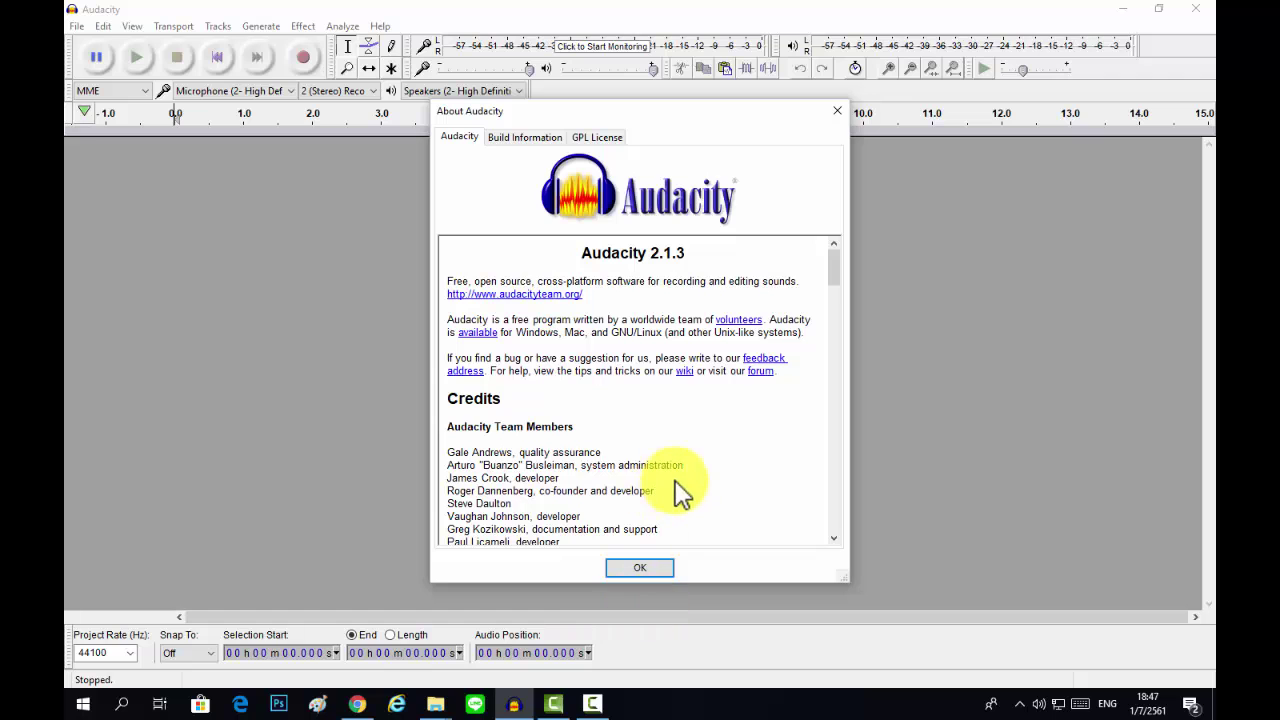
left_click(632, 568)
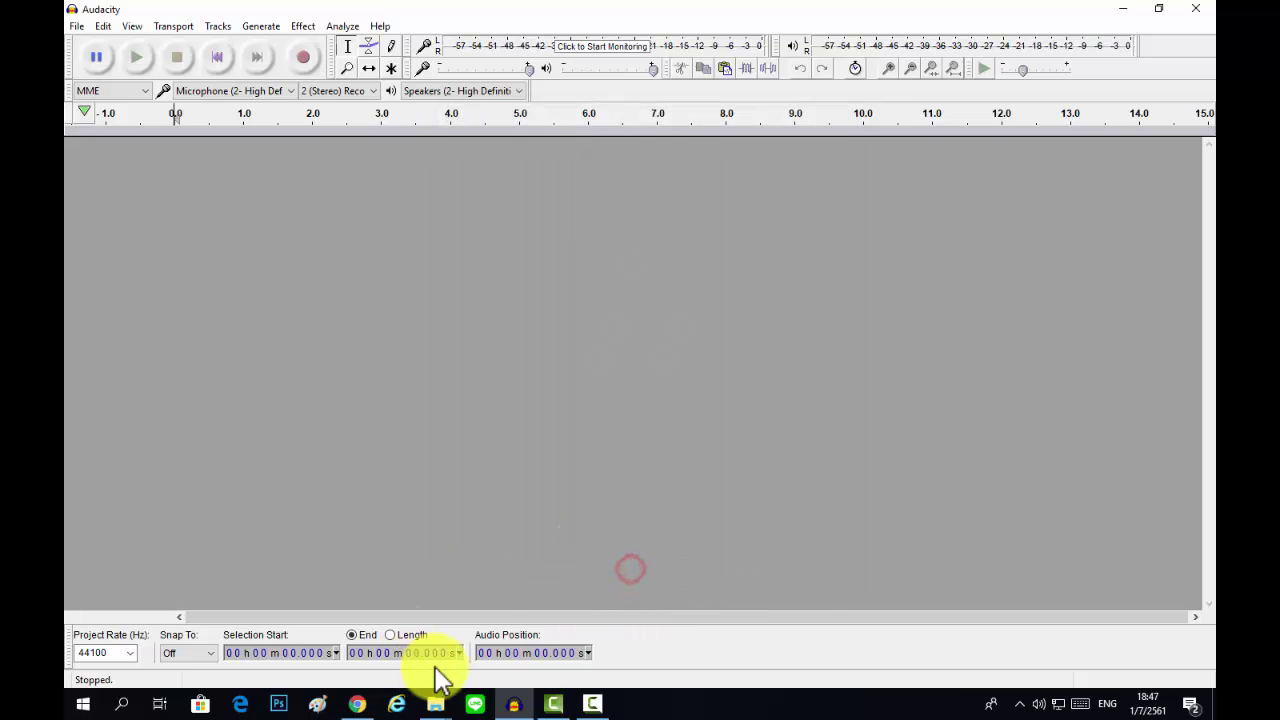
- Import the ps05 WAV file from the Camtasia Studio folder into Audacity, making a copy of the file before editing
mouse_move(437, 706)
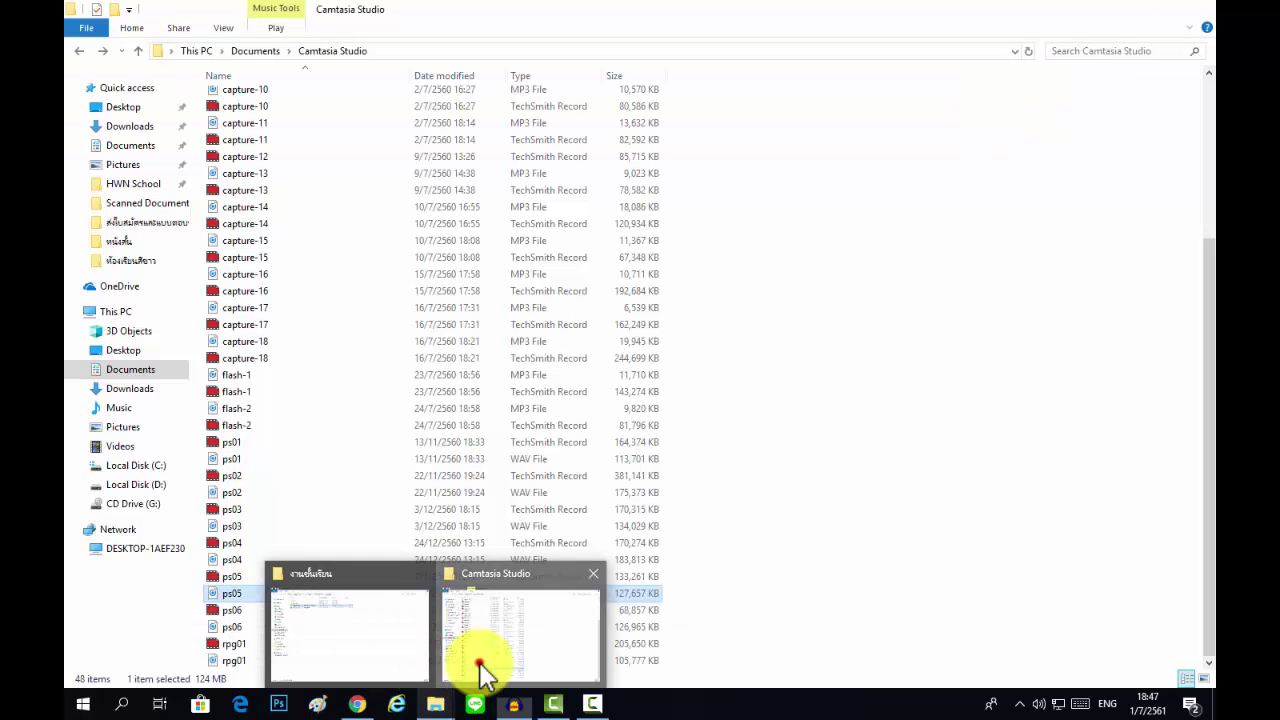
left_click(480, 662)
left_click_drag(228, 594, 531, 517)
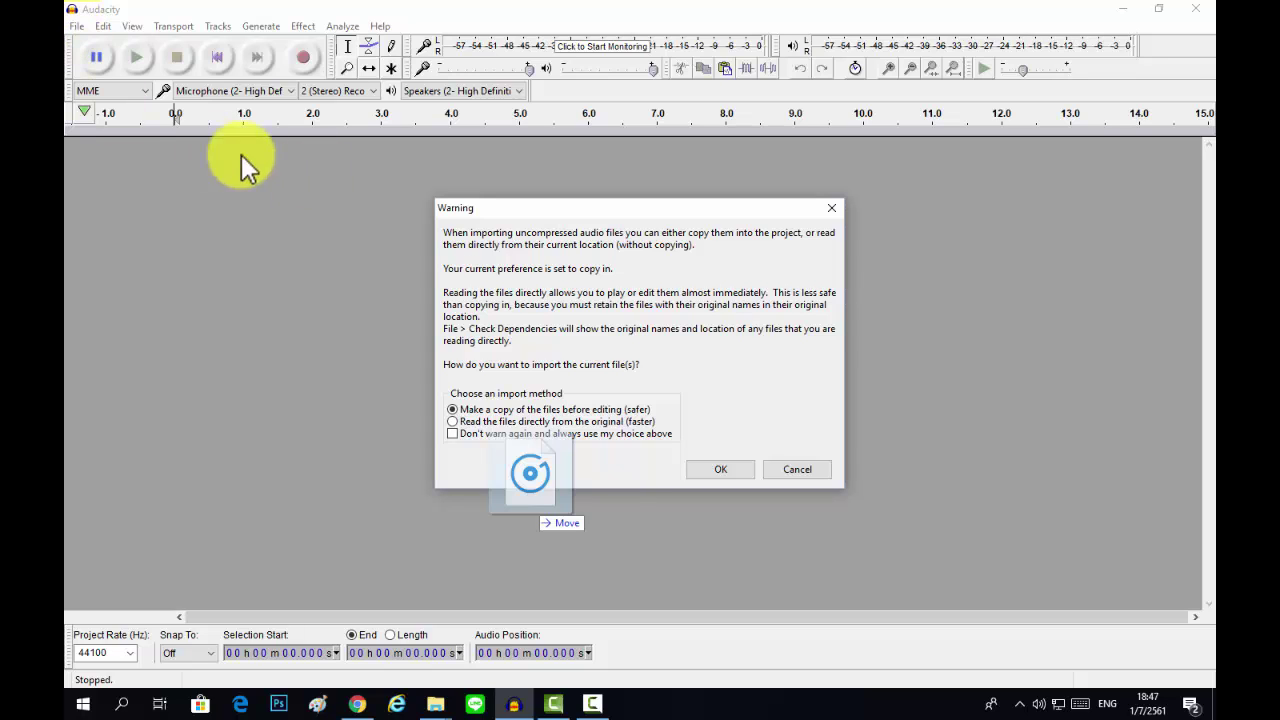
left_click(720, 469)
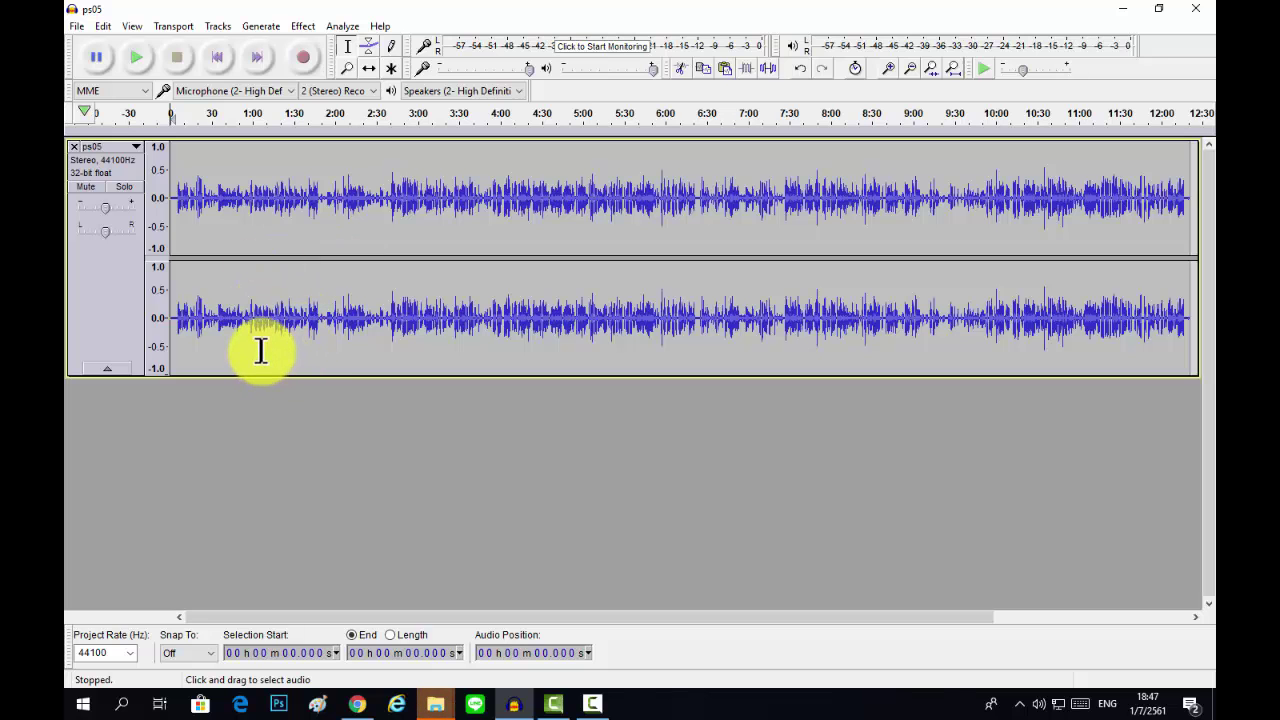
- Play the recording from about 11:48.9, near its end, to listen to the pause between the spoken parts
scroll(223, 286, "up", 2)
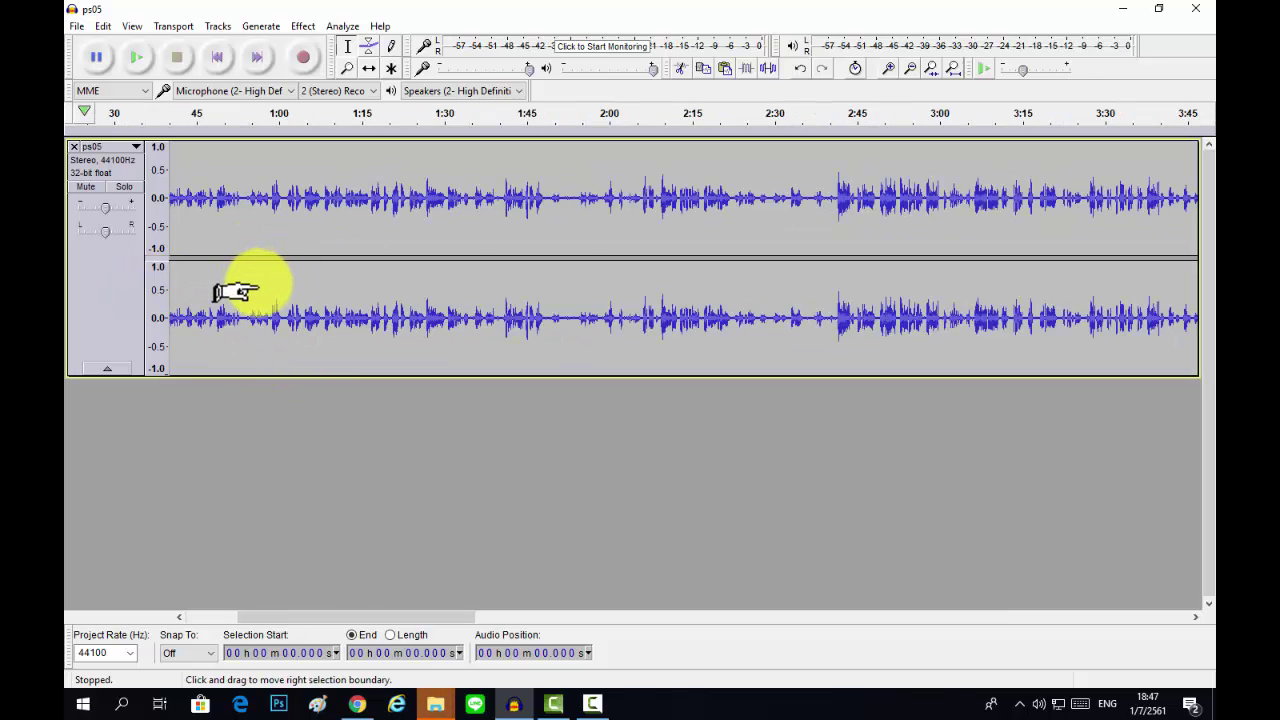
scroll(222, 292, "up", 5)
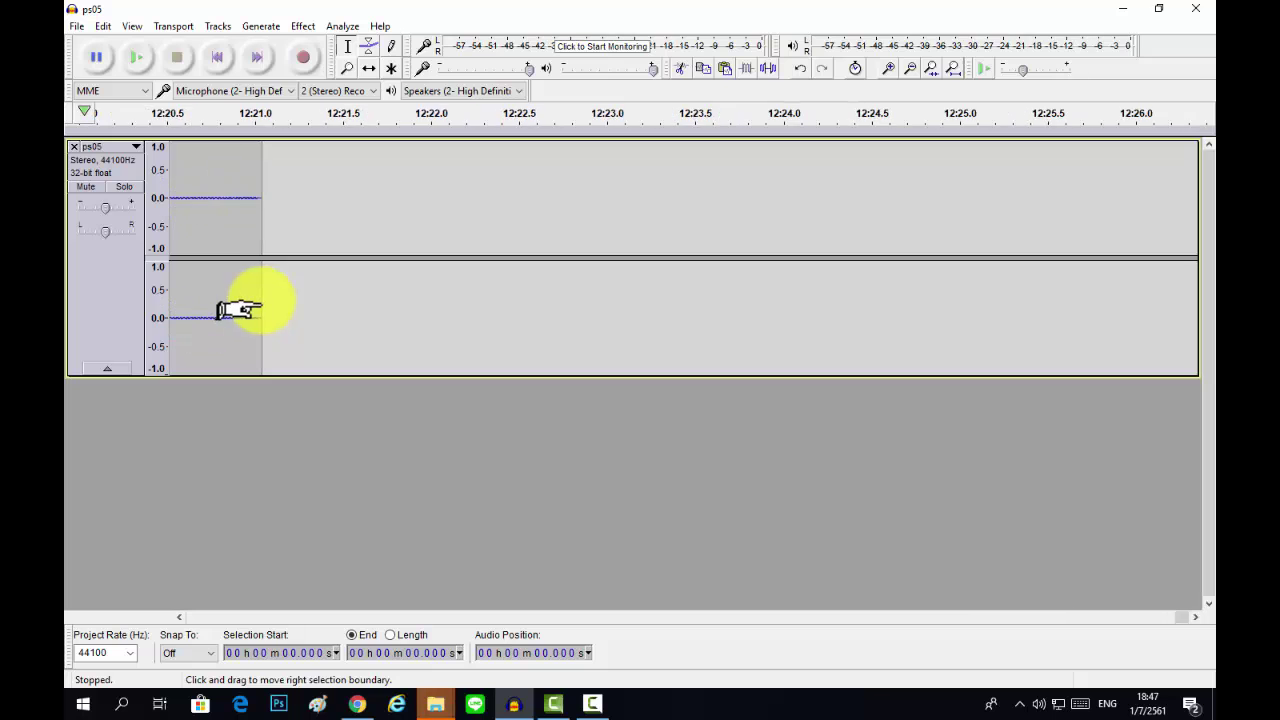
scroll(238, 310, "down", 10)
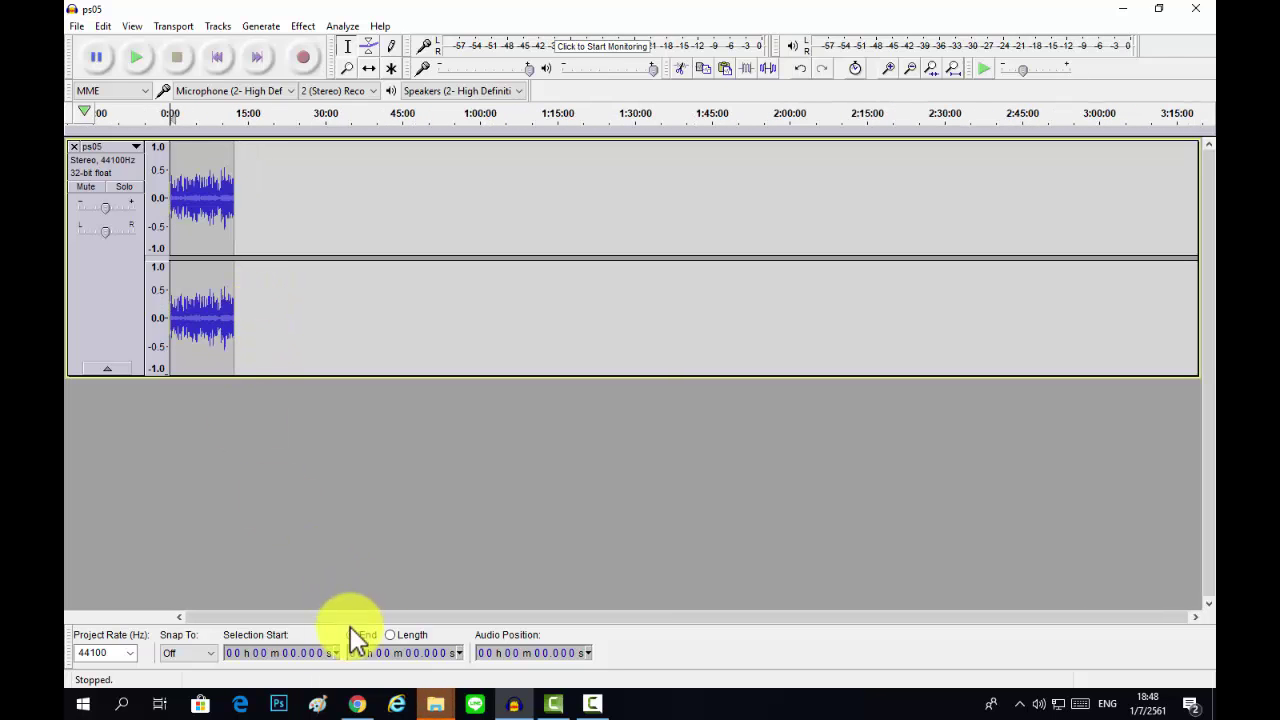
scroll(275, 358, "up", 4)
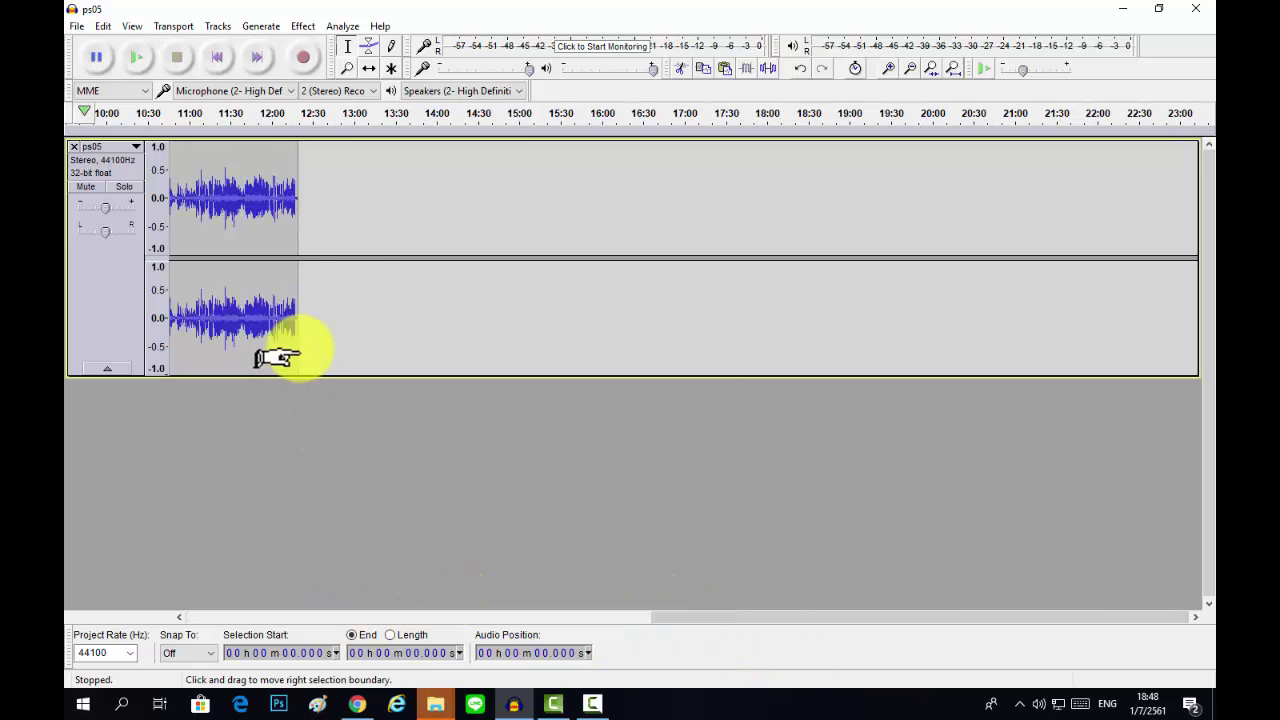
scroll(275, 358, "up", 5)
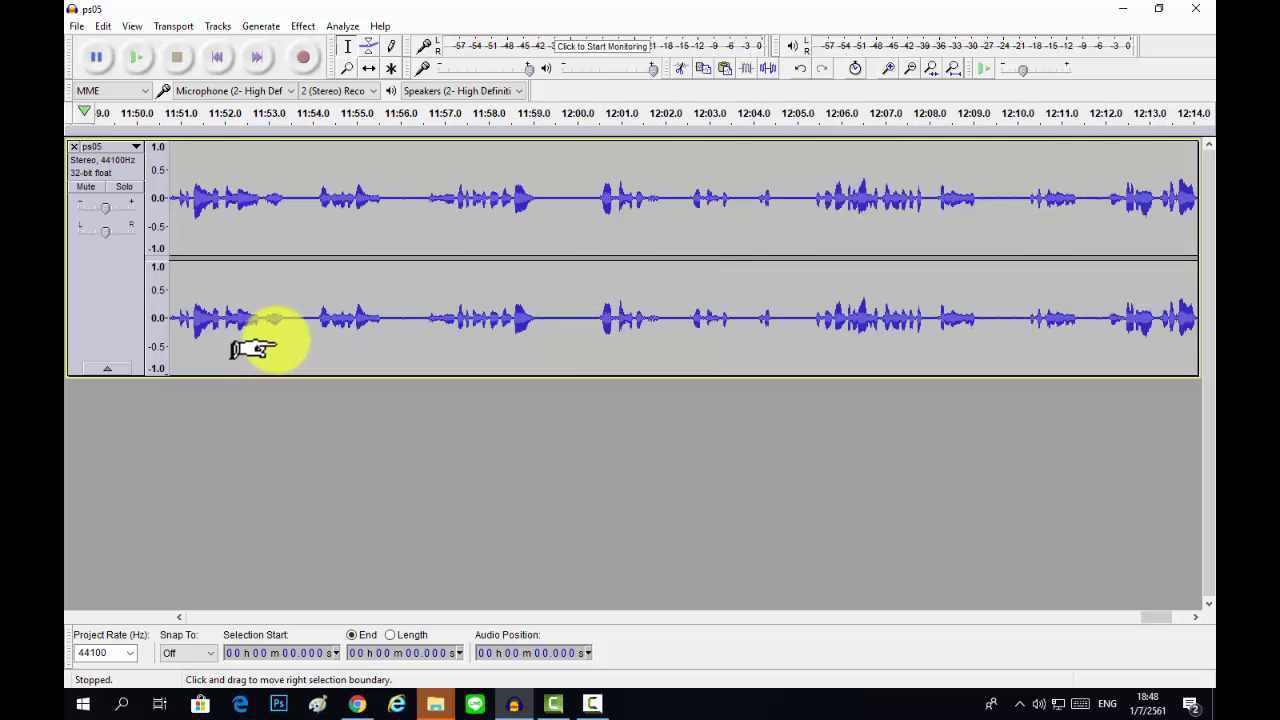
scroll(292, 300, "down", 1)
left_click(190, 237)
key("space")
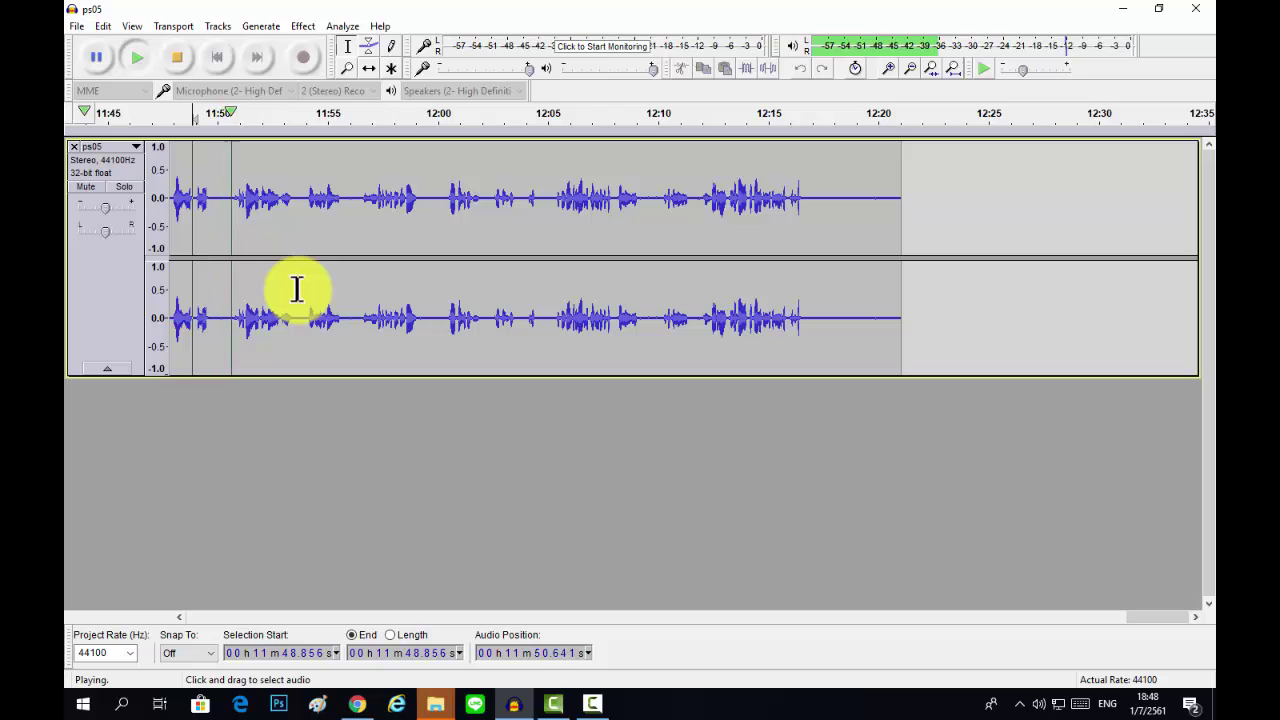
key("space")
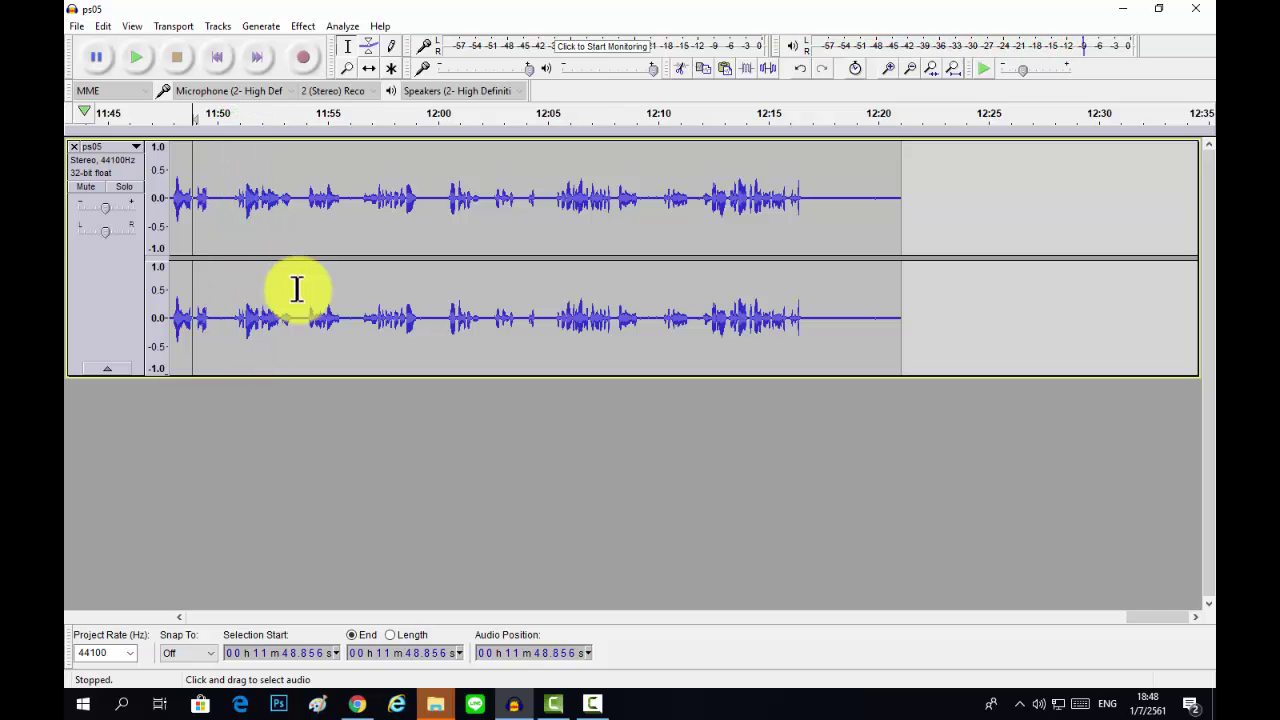
key("space")
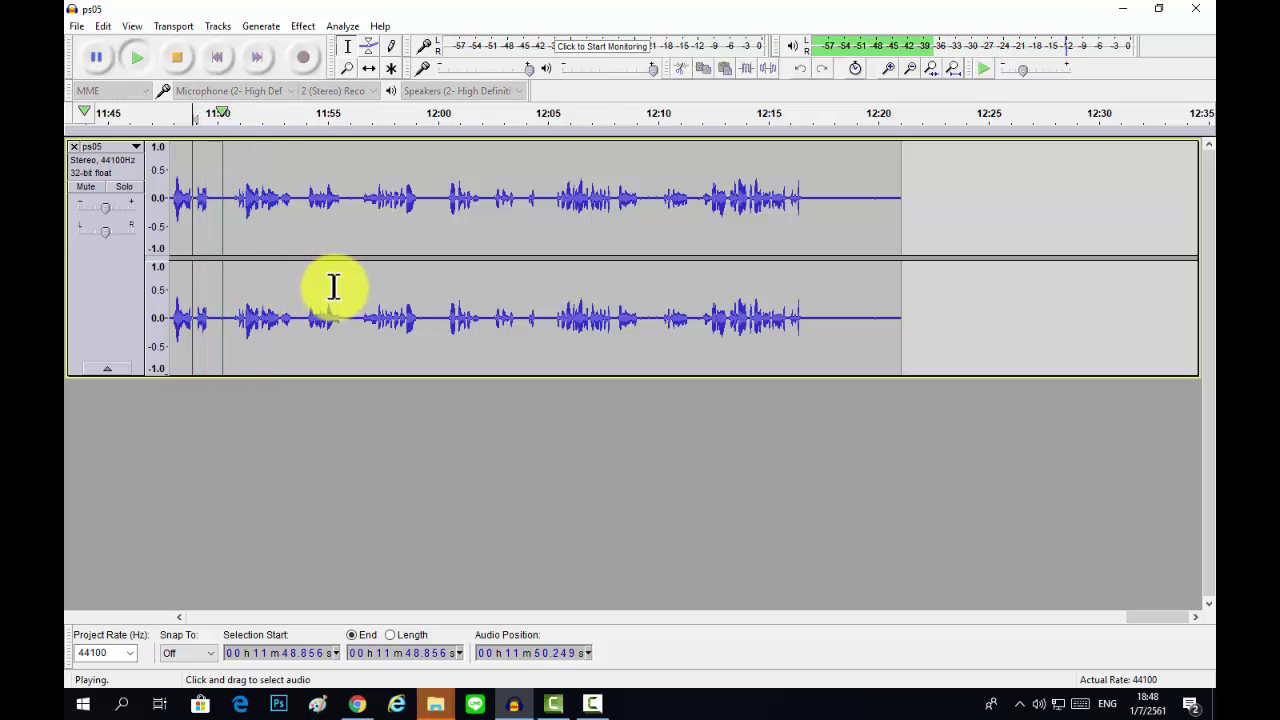
key("space")
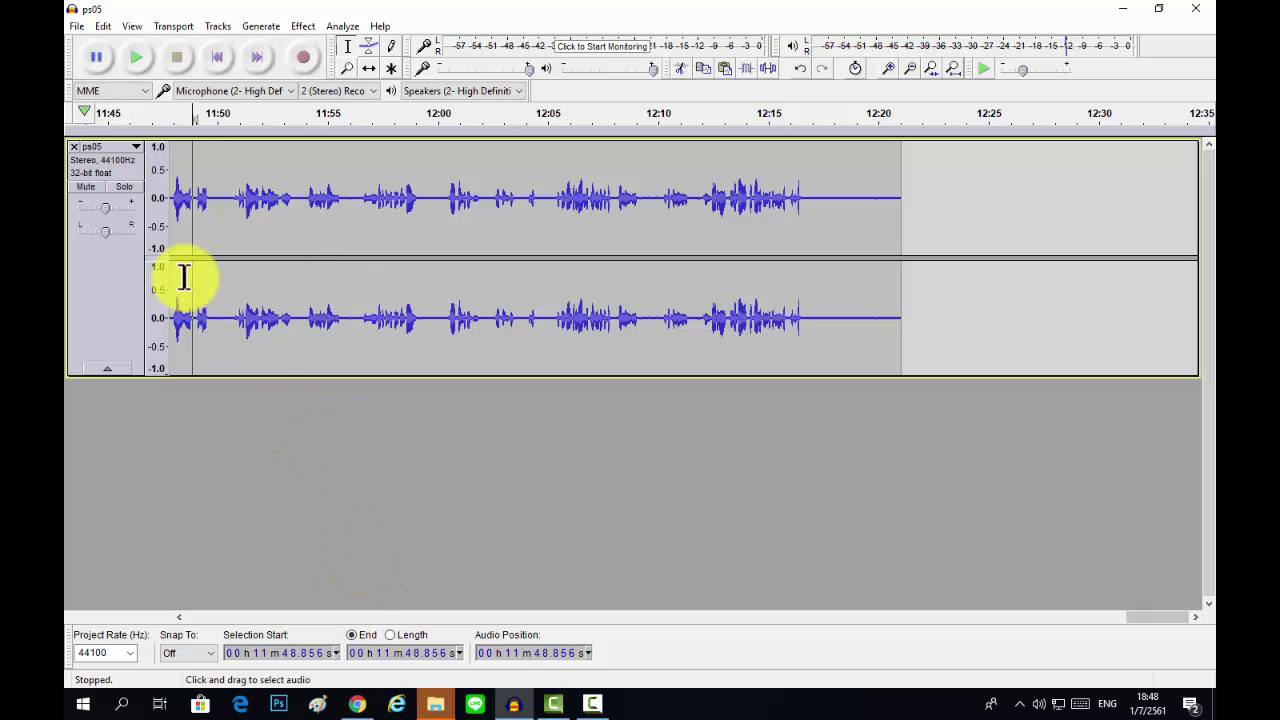
- Select the quiet stretch from about 1.2 to 4.0 seconds at the start of the recording and listen to it
left_click_drag(222, 234, 70, 230)
left_click_drag(1111, 616, 178, 620)
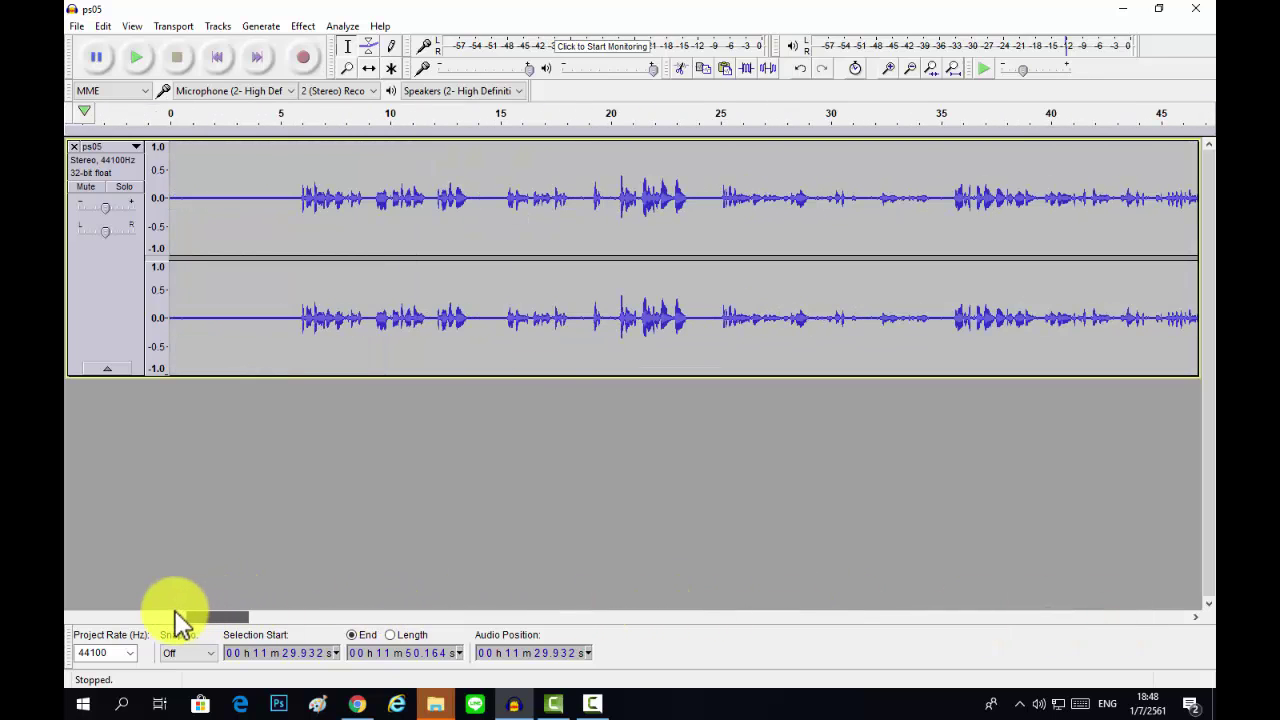
left_click(246, 235)
left_click_drag(197, 222, 257, 223)
key("space")
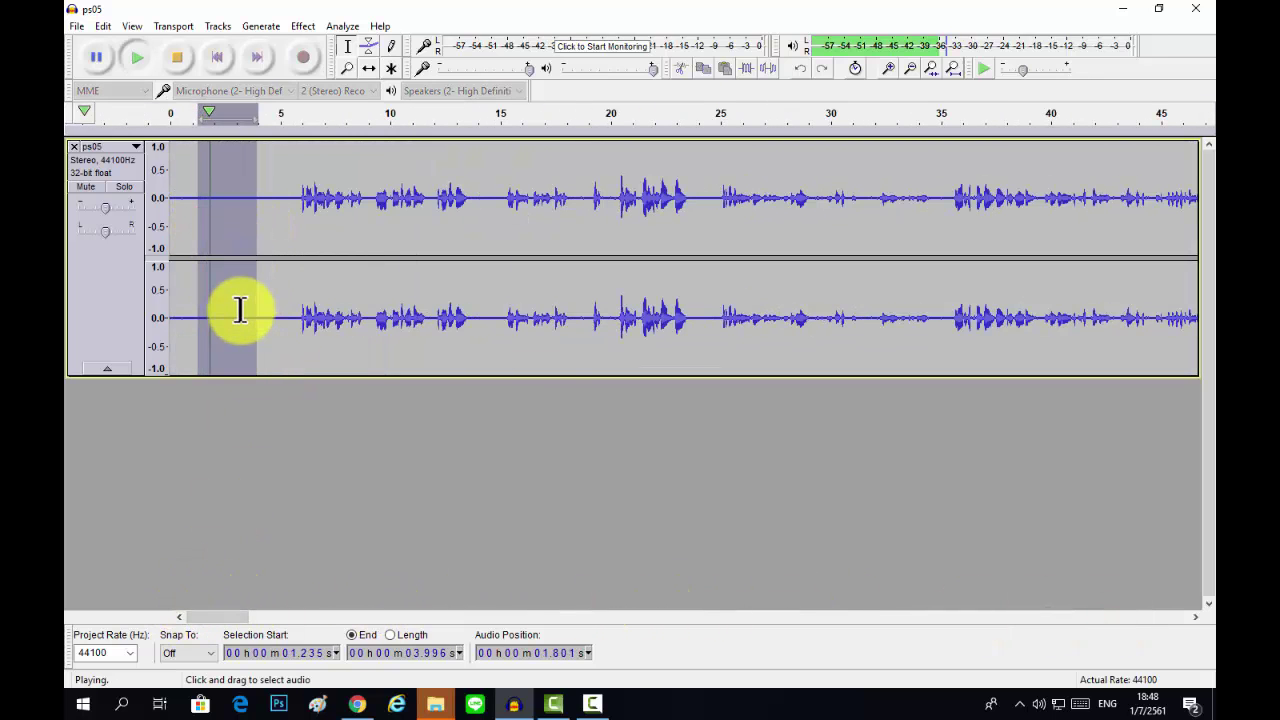
key("space")
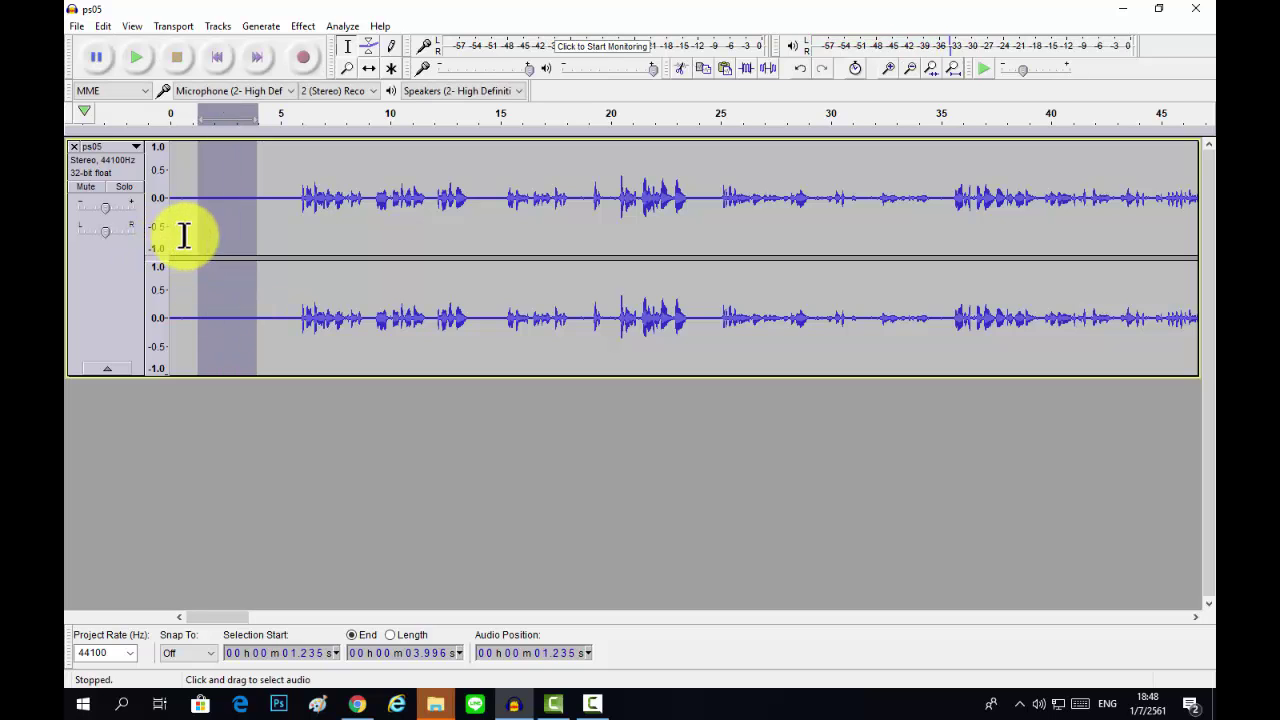
- Narrow the selection in the opening silence to about 1.45 to 3.0 seconds and play it
left_click_drag(202, 222, 236, 223)
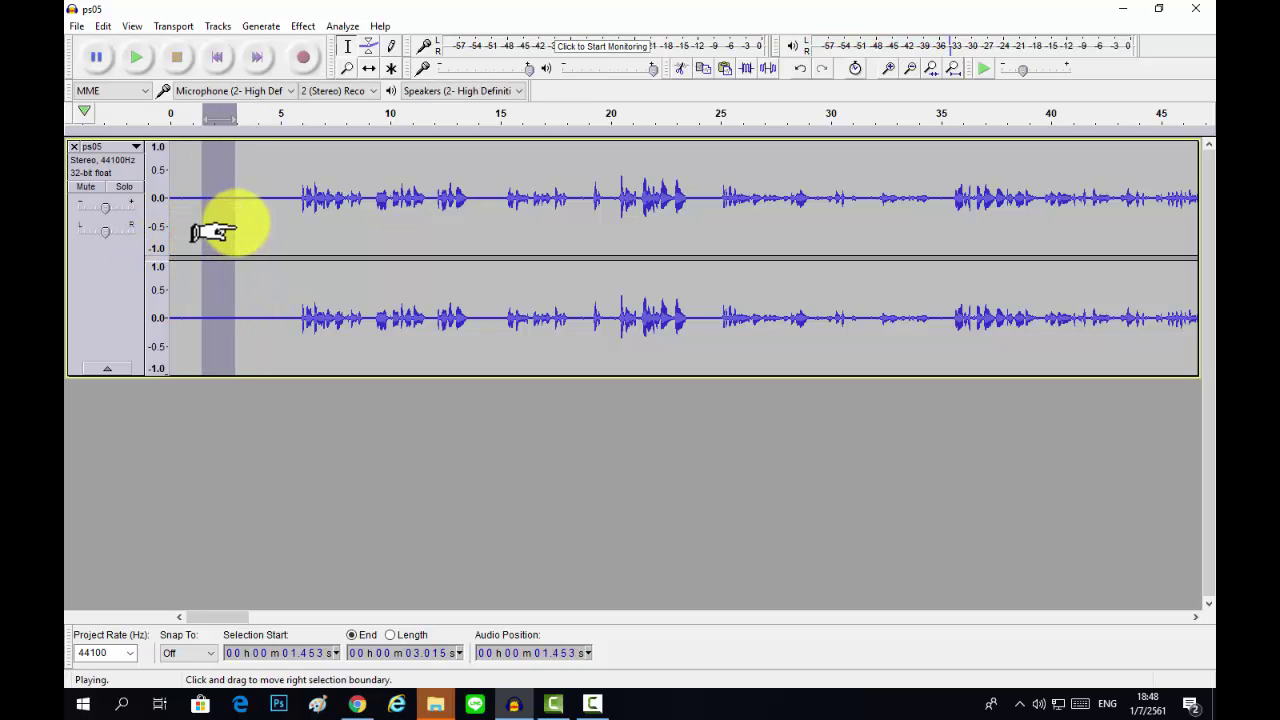
key("space")
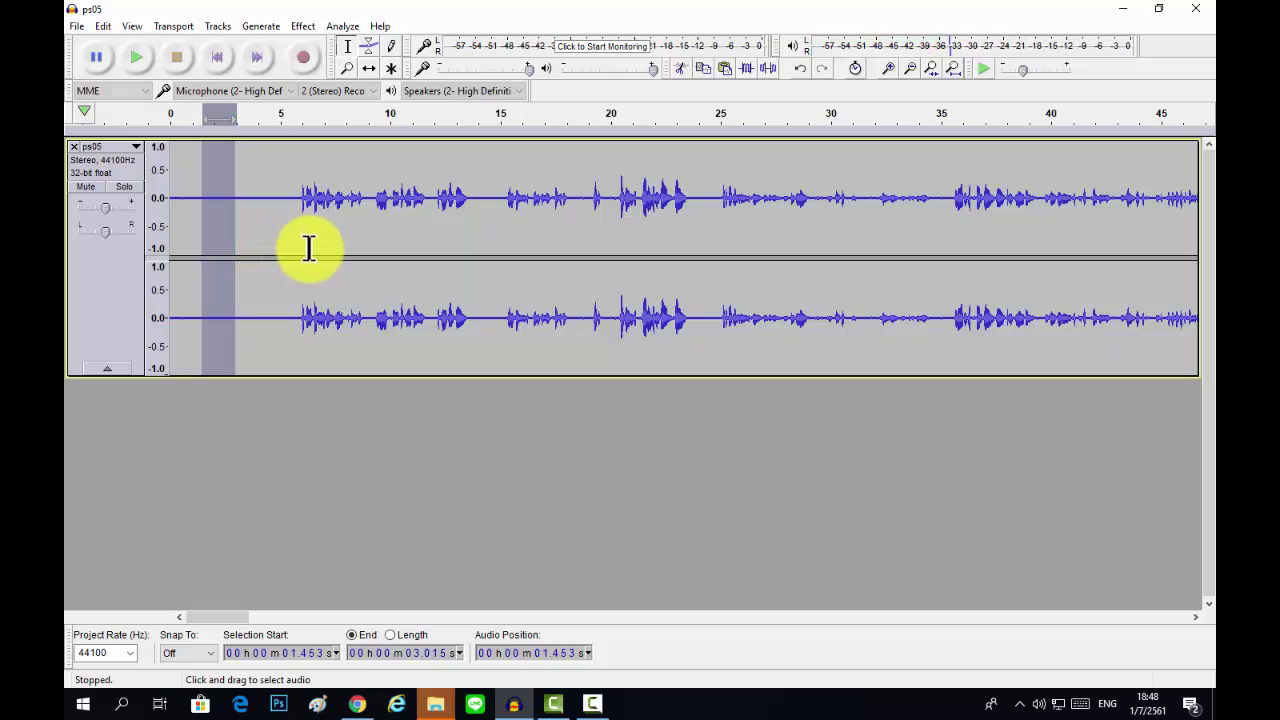
key("space")
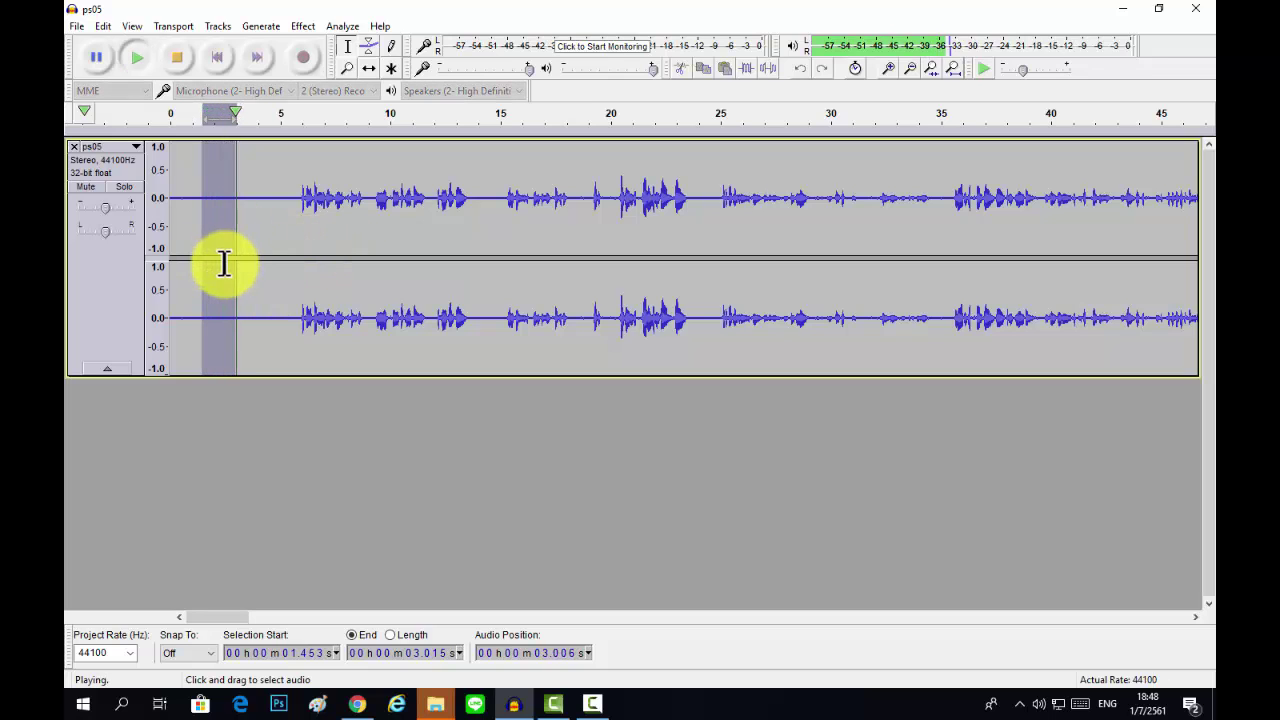
- Select the short pause in speech from about 13.9 to 14.7 seconds and play it for comparison
left_click(273, 248)
left_click_drag(476, 222, 494, 222)
key("space")
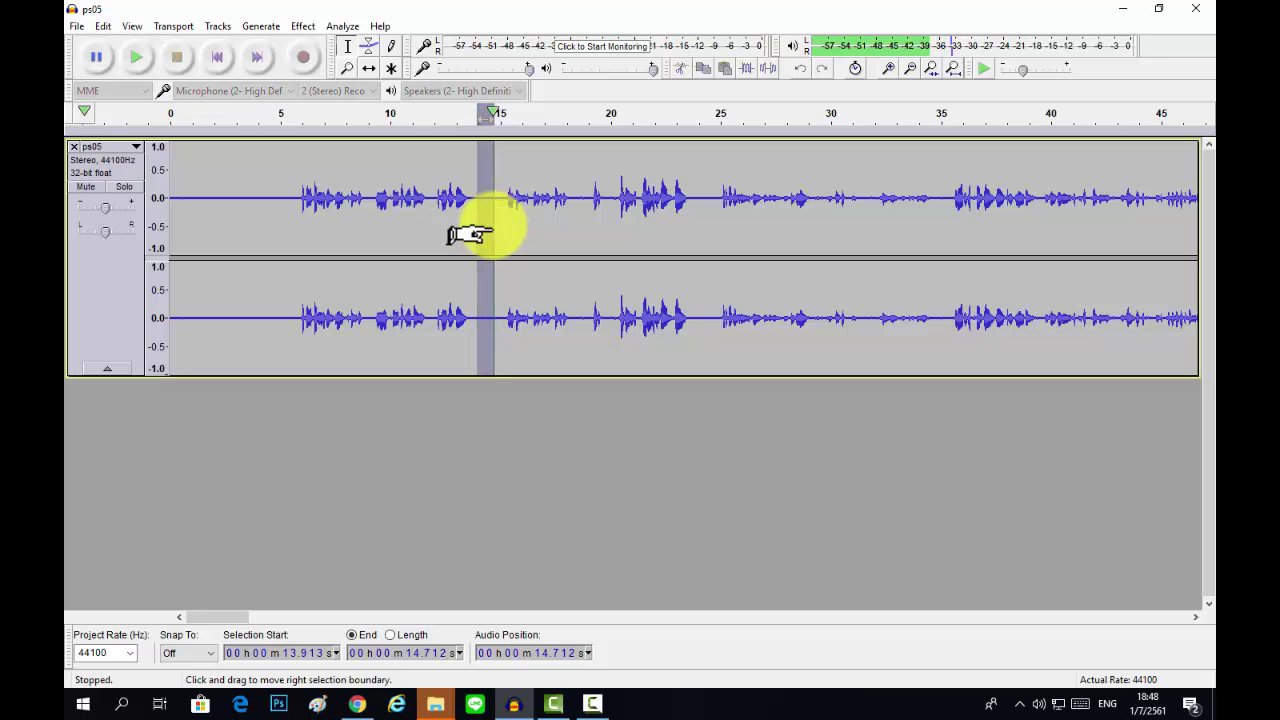
key("space")
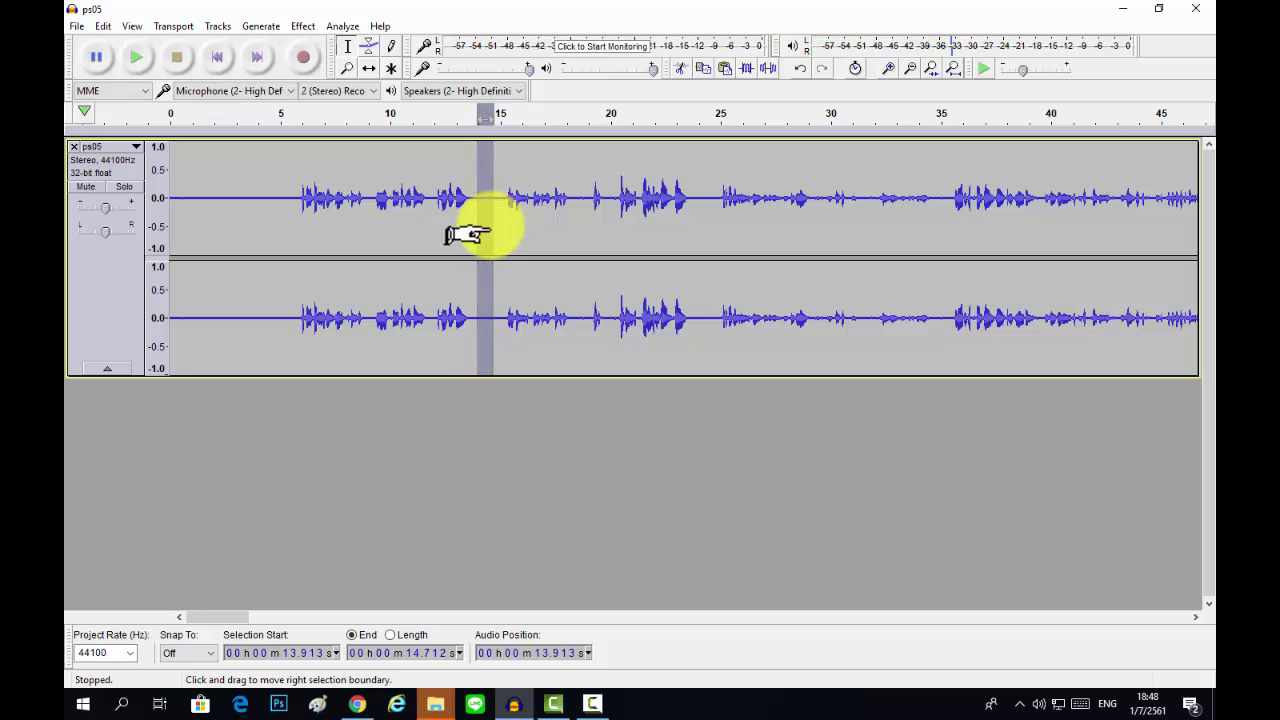
- Select a noise-only sample from about 1.7 to 2.65 seconds in the opening silence and play it
left_click(216, 220)
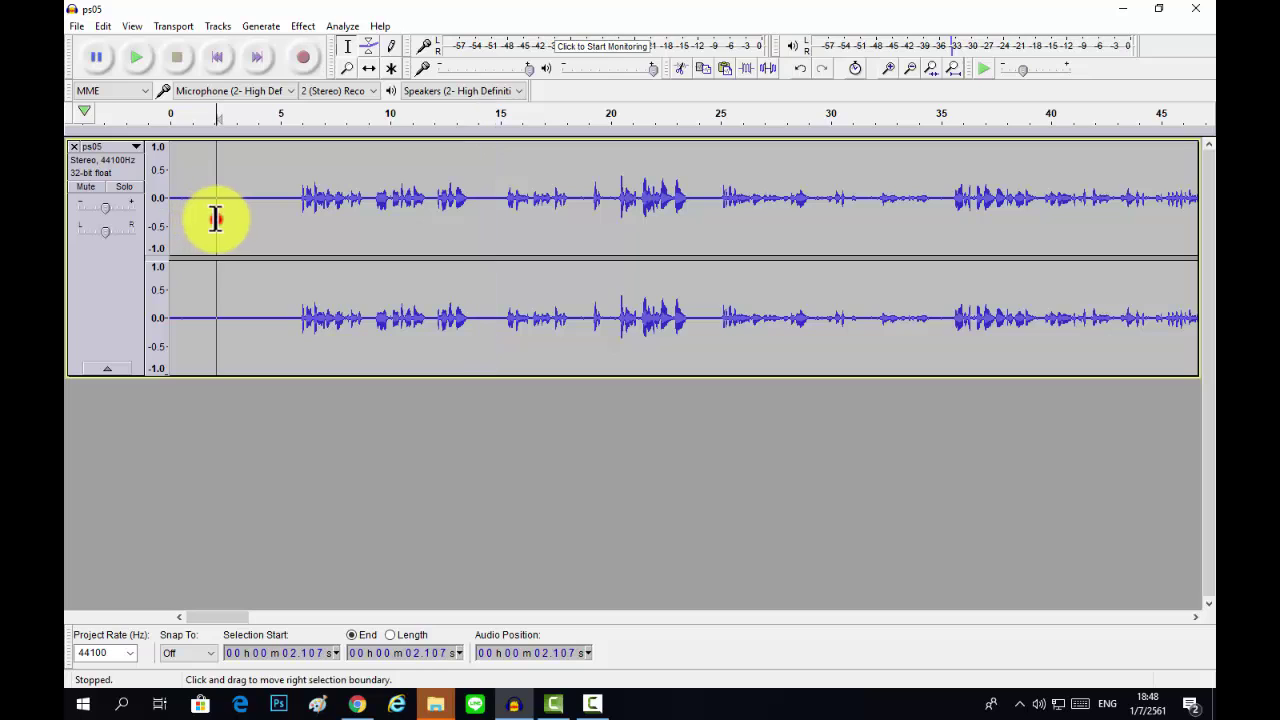
left_click(203, 222)
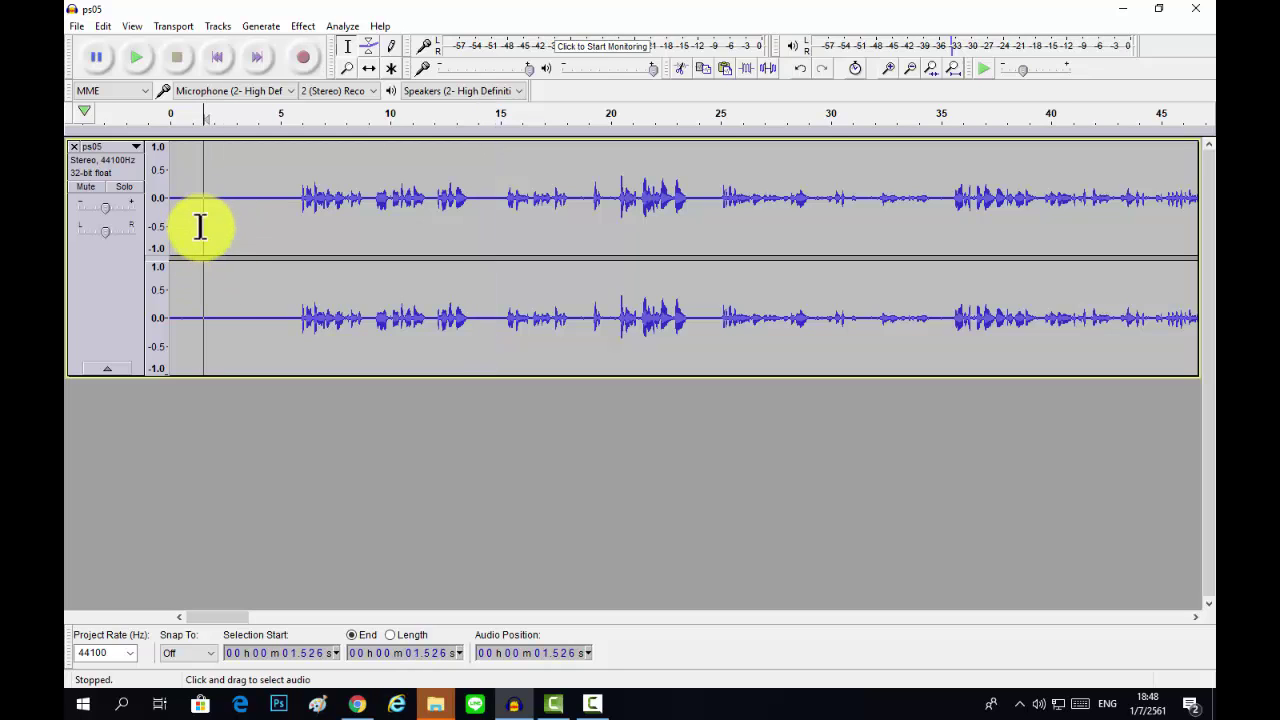
left_click_drag(207, 230, 228, 232)
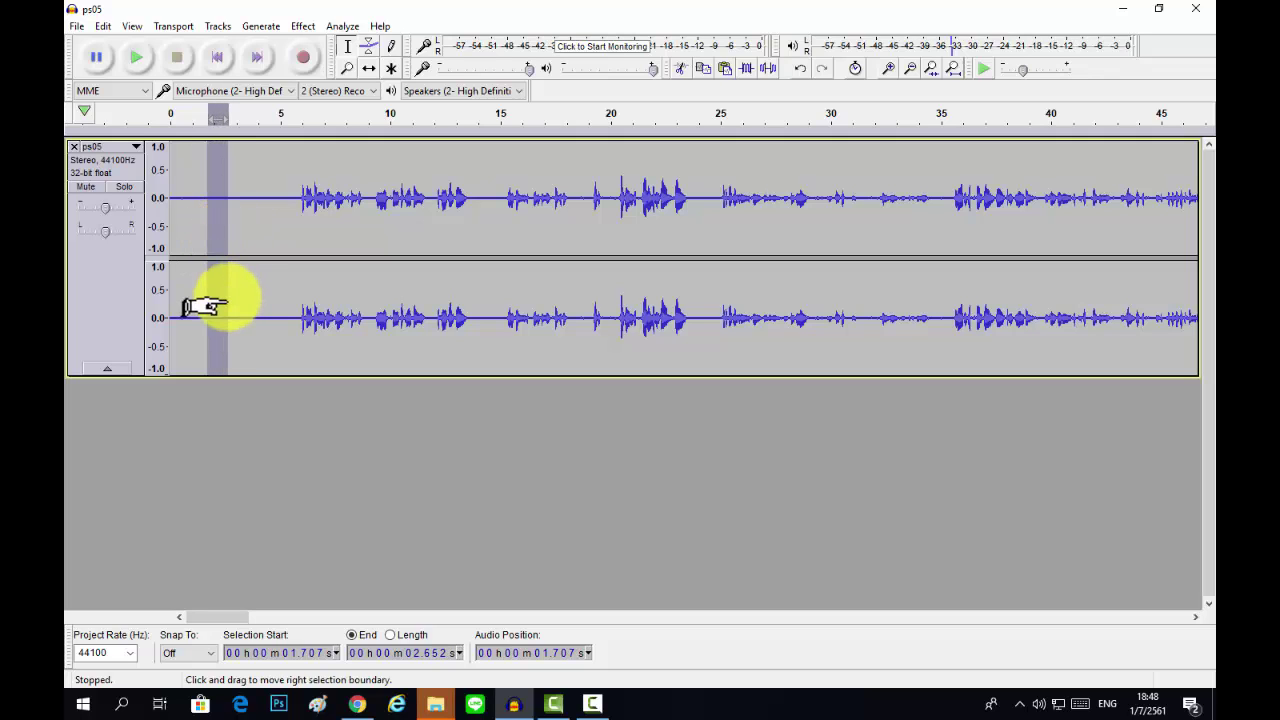
key("space")
key("space")
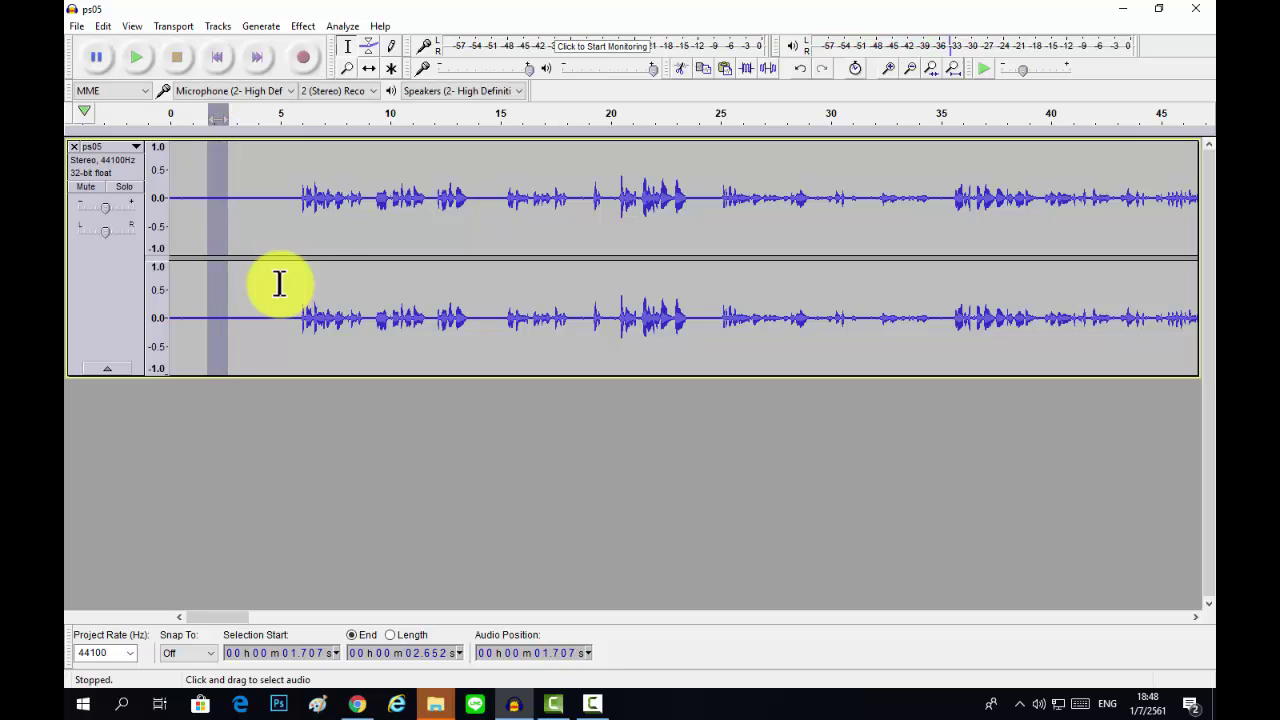
key("space")
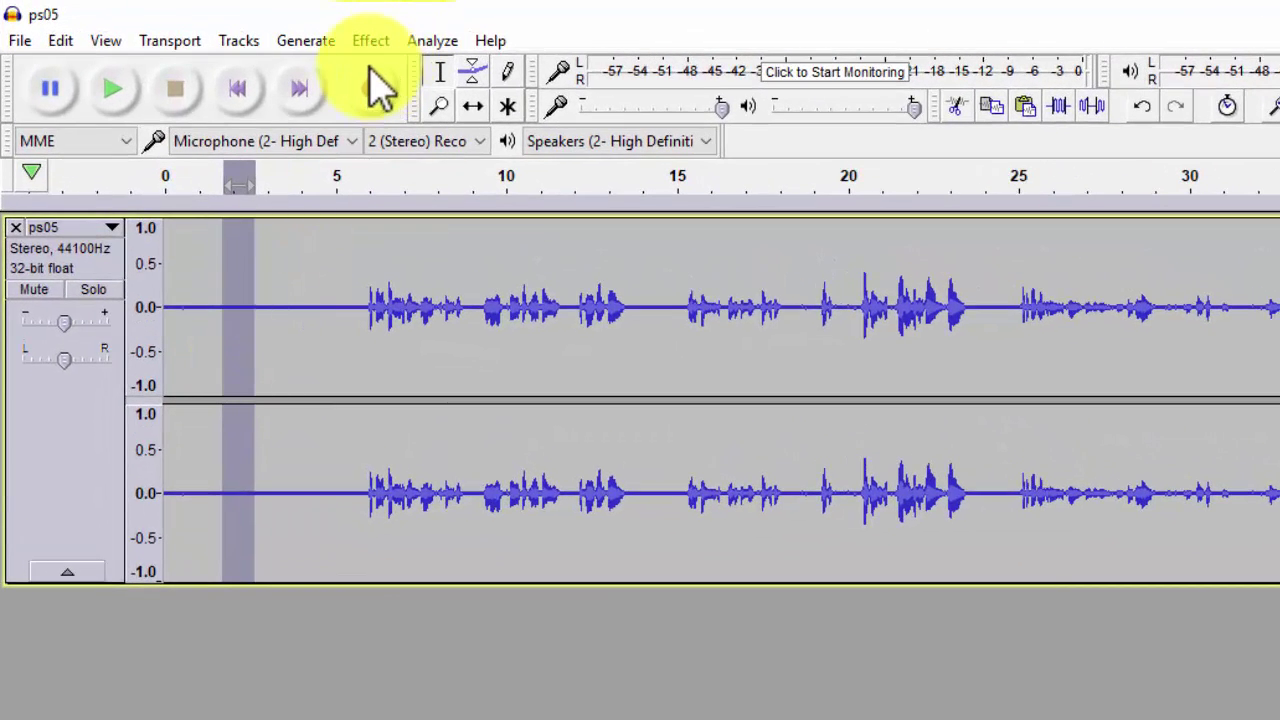
- Capture the noise profile from the selected noise-only sample with the Noise Reduction effect
left_click(342, 40)
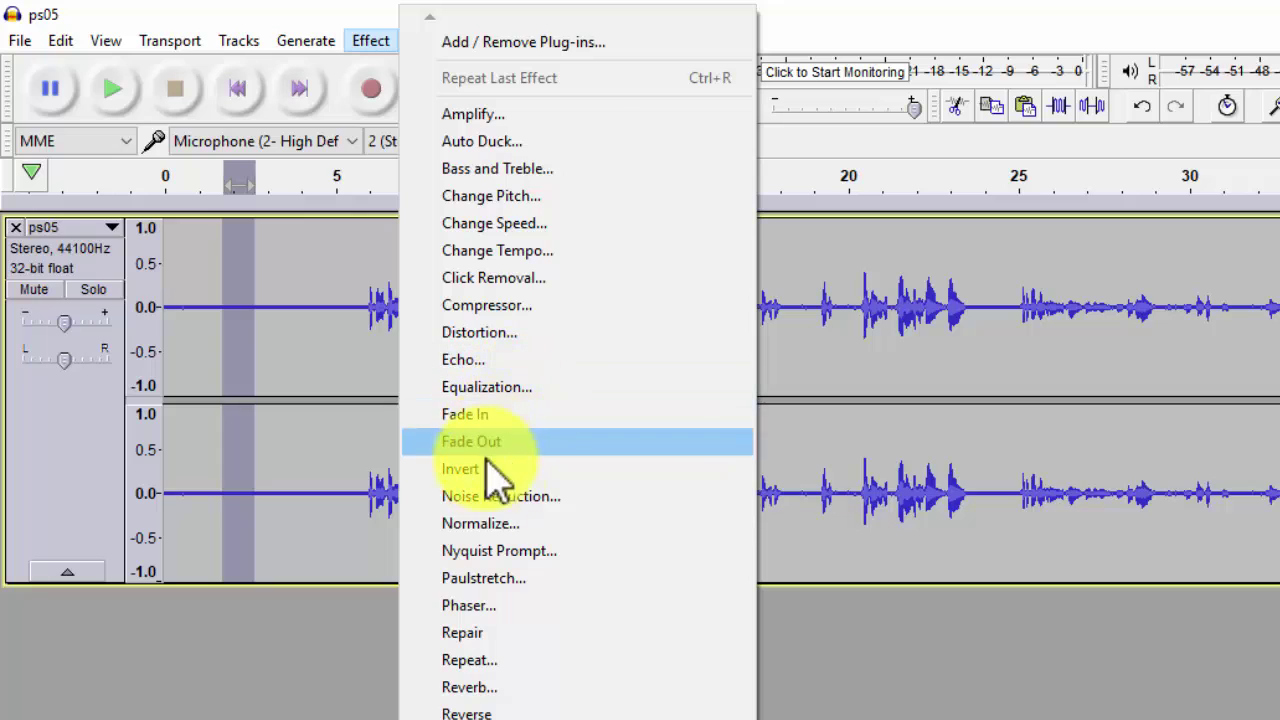
left_click(466, 500)
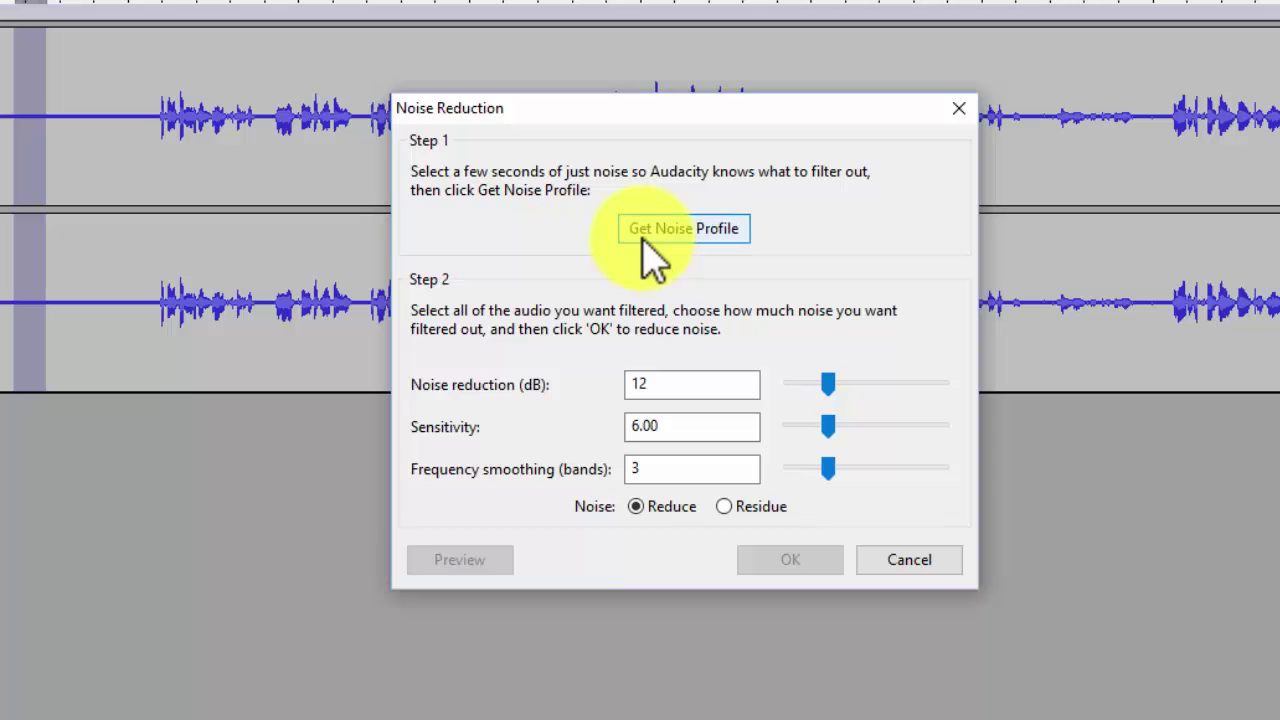
left_click(645, 236)
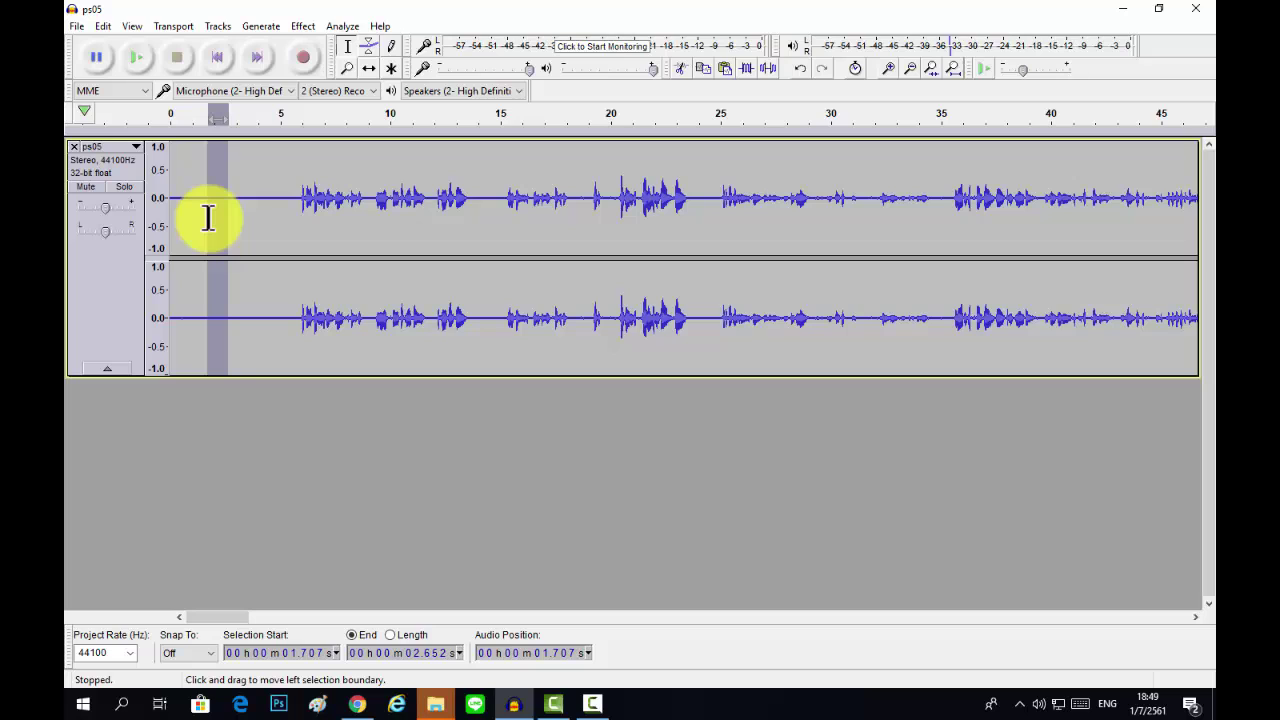
- Apply Noise Reduction to the entire track with 12 dB reduction, sensitivity 6.00 and 3 frequency smoothing bands, using the Reduce option
key("ctrl+a")
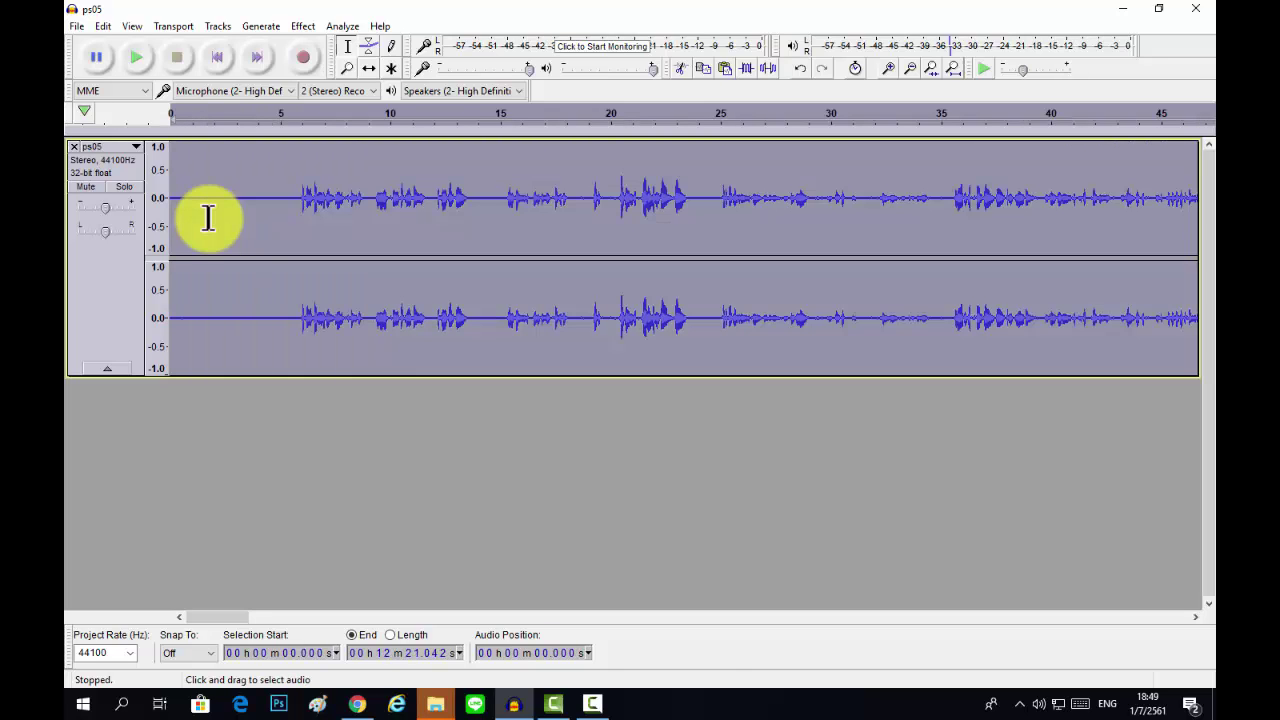
left_click(303, 26)
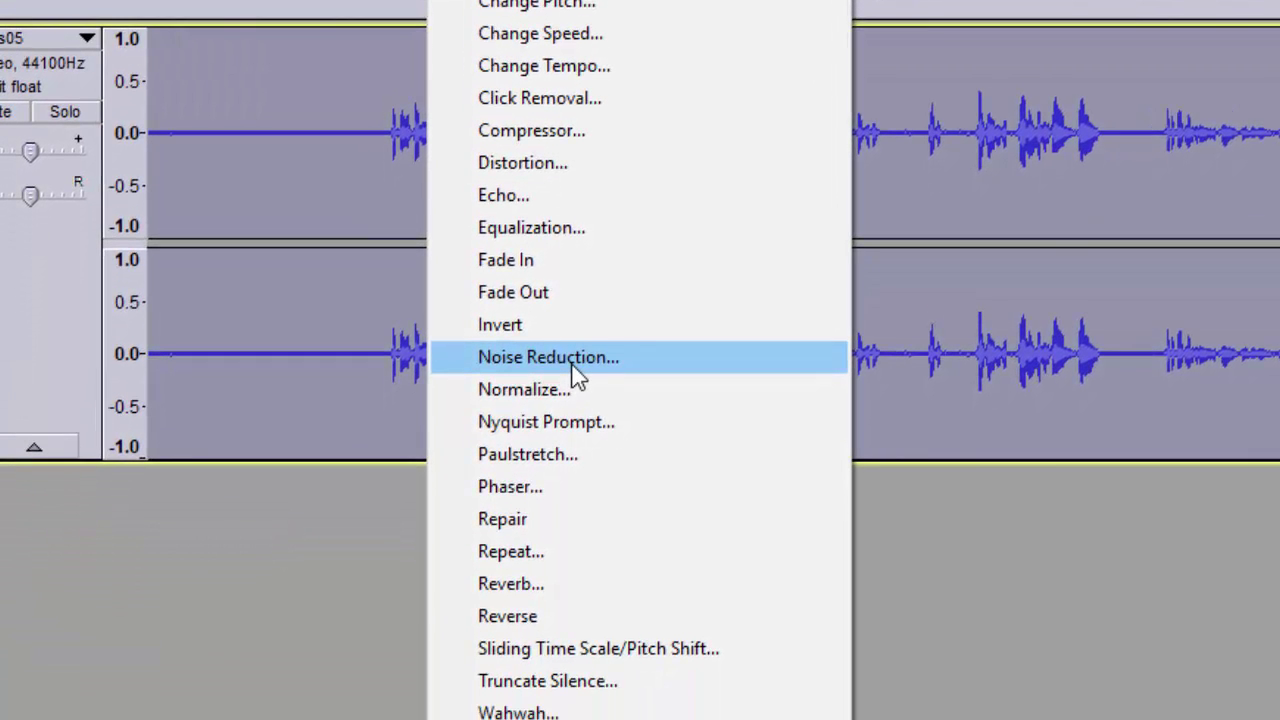
left_click(588, 370)
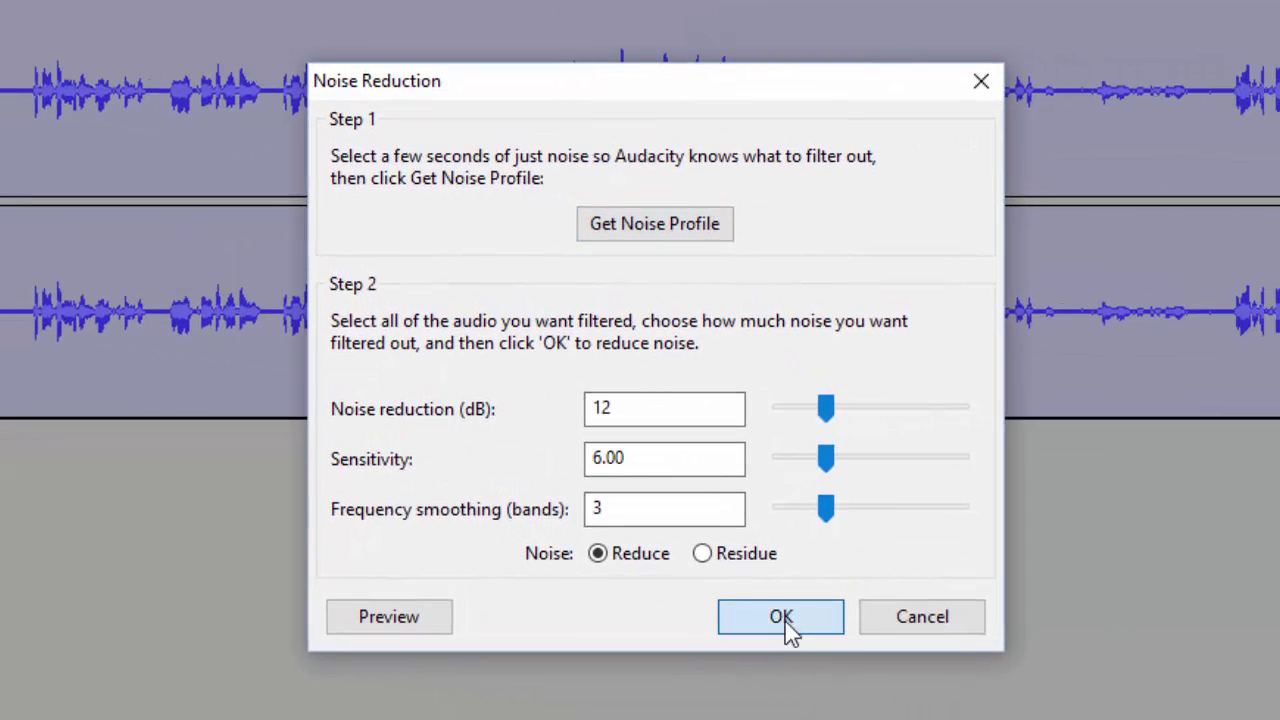
left_click(1090, 653)
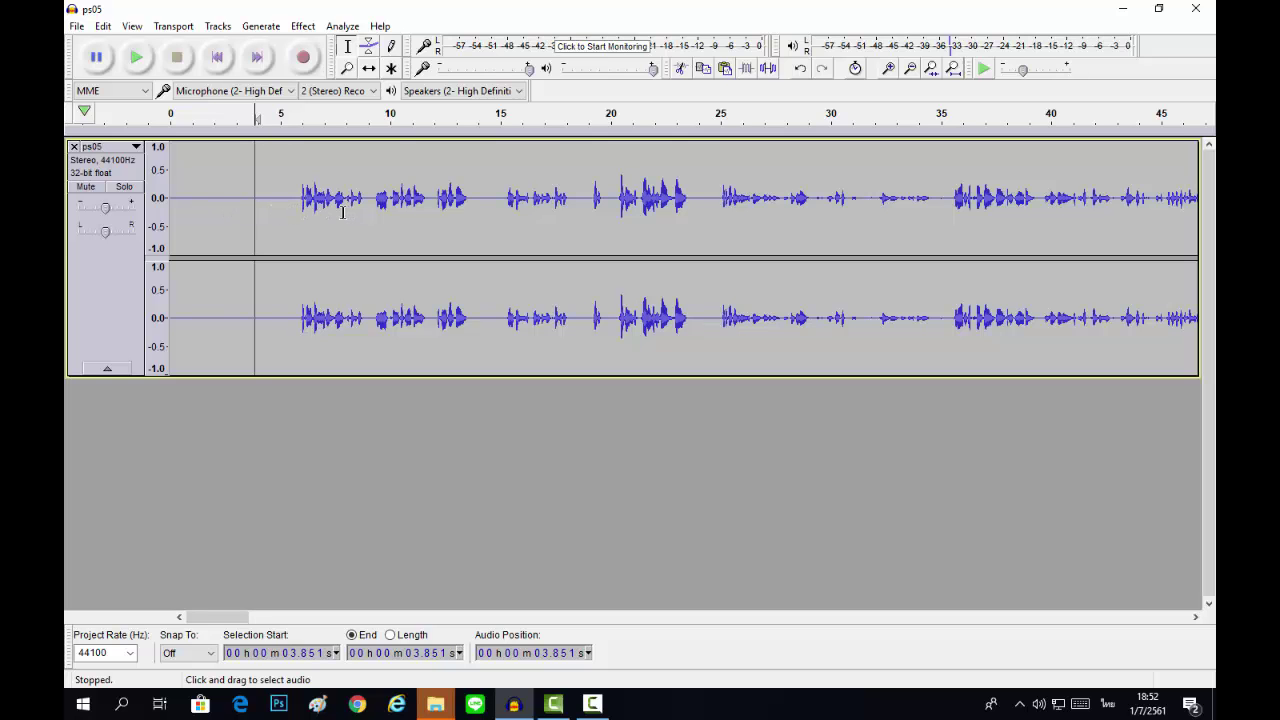
- Play the cleaned recording from about 5.5 seconds, just before the first speech, to check the result
scroll(340, 212, "down", 5)
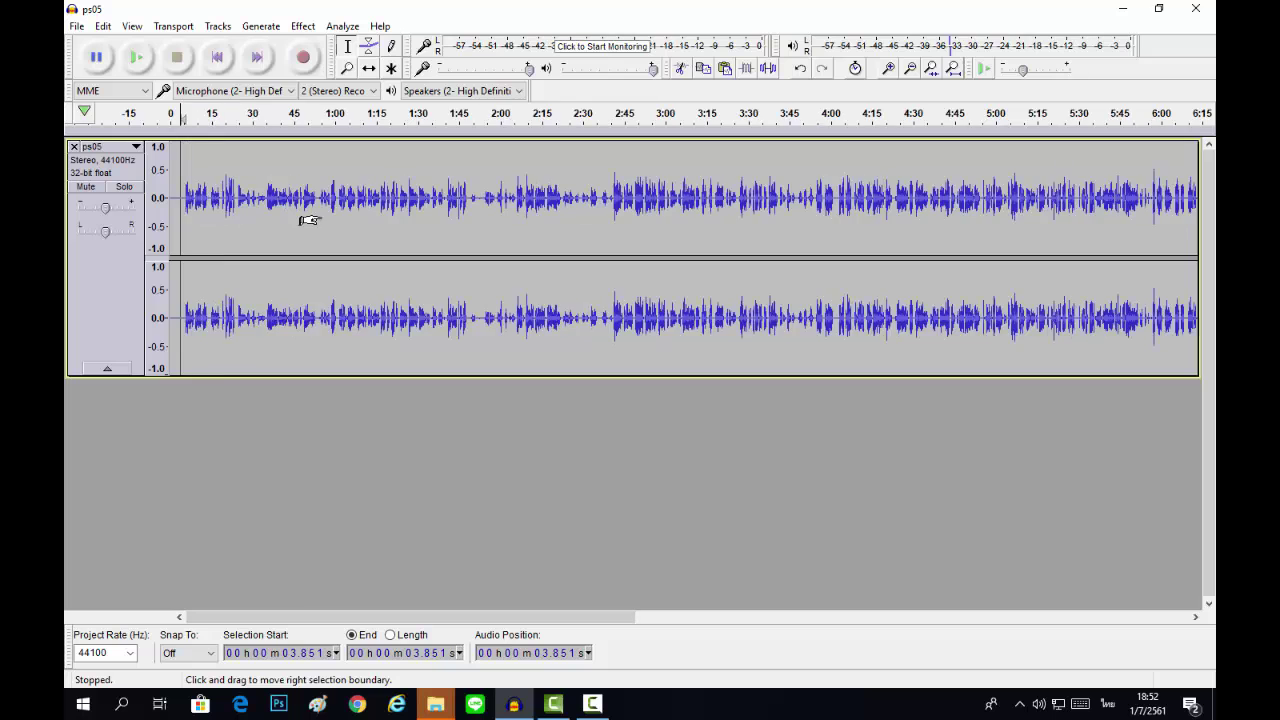
scroll(302, 220, "up", 2)
scroll(214, 220, "up", 2)
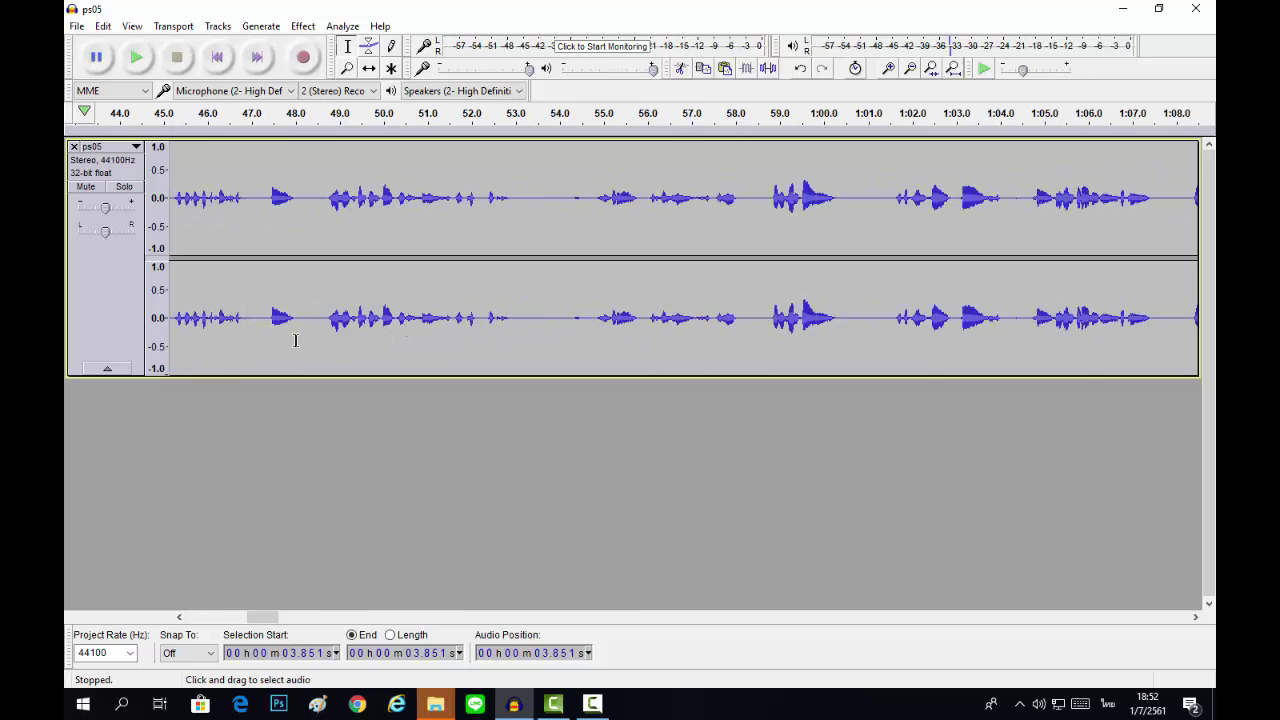
left_click_drag(257, 615, 153, 625)
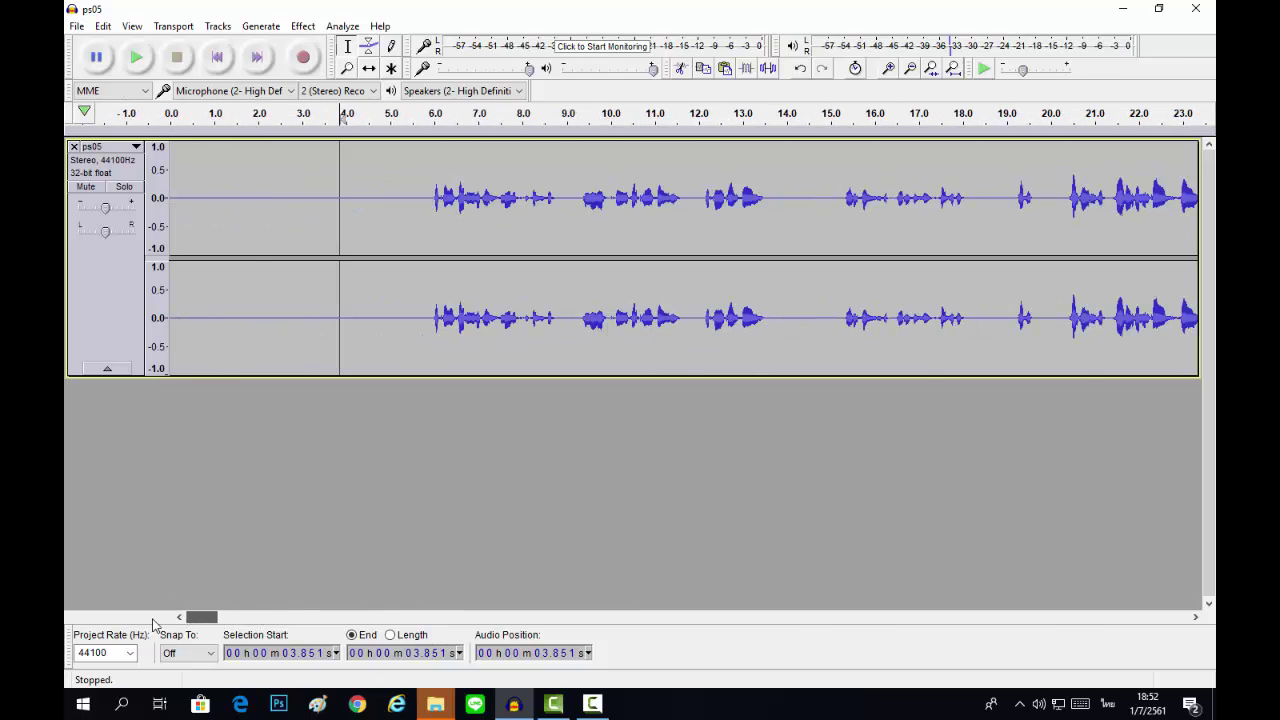
left_click(386, 224)
left_click(413, 228)
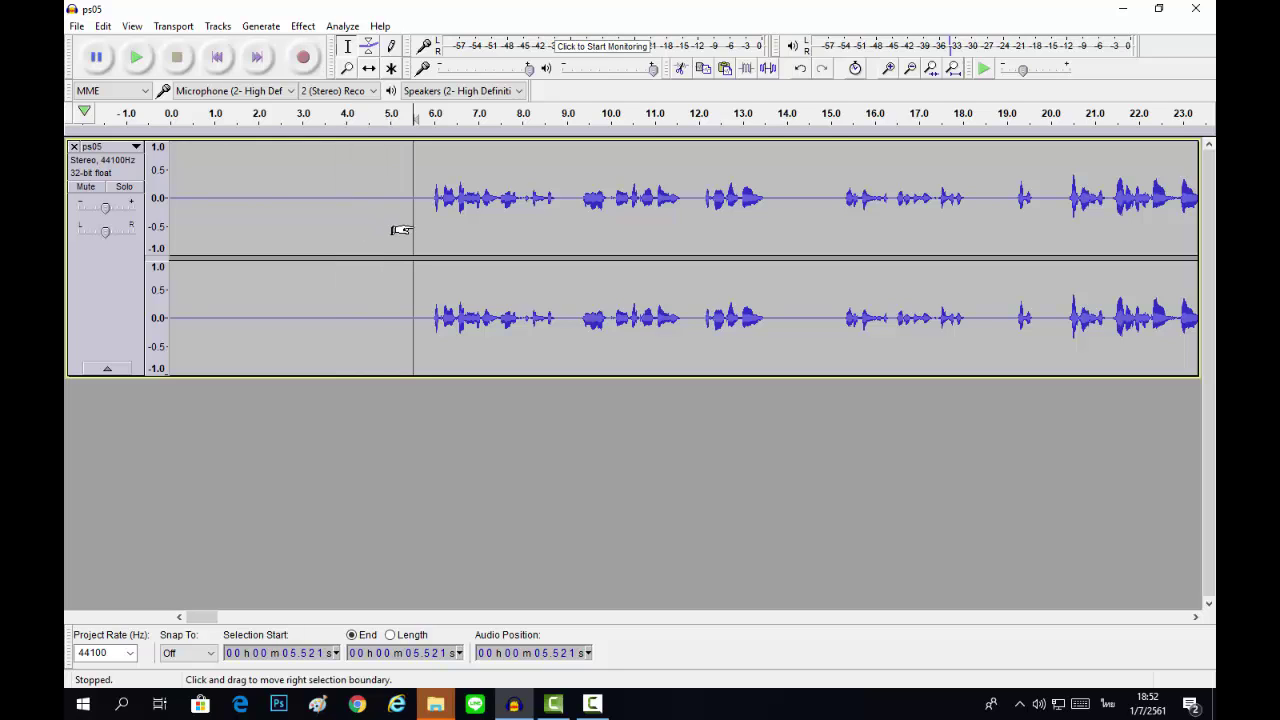
key("space")
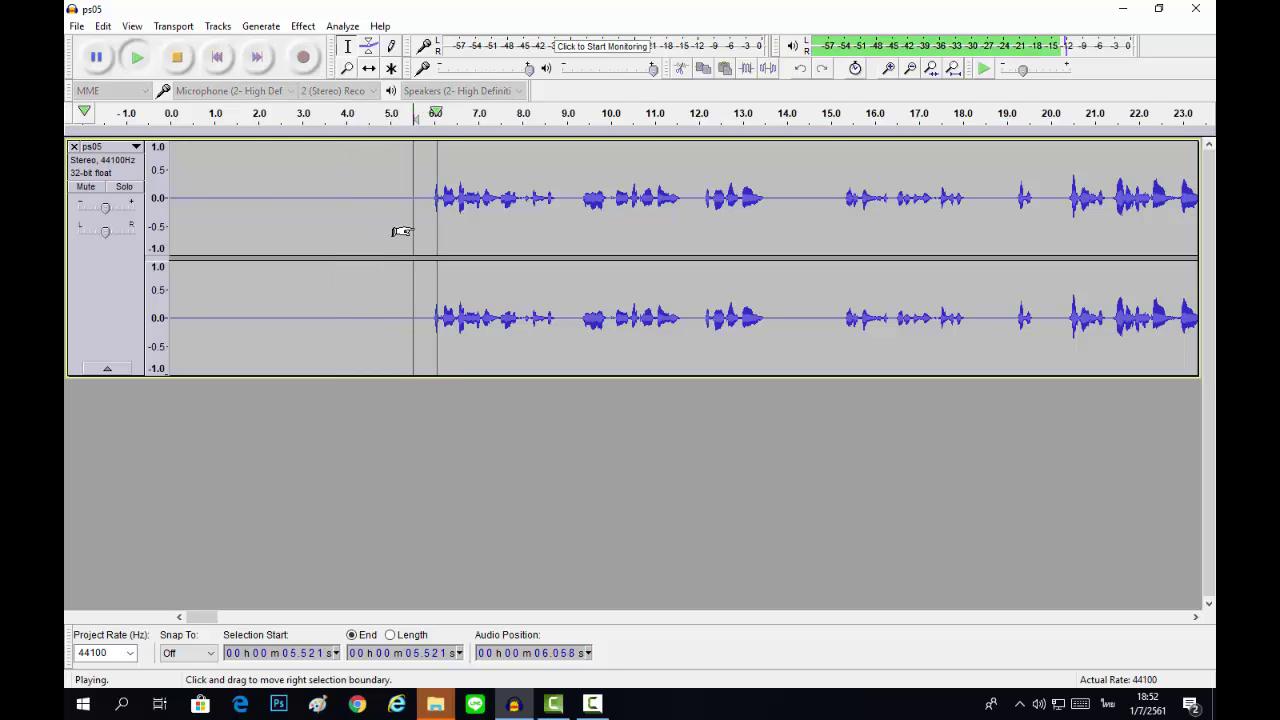
key("space")
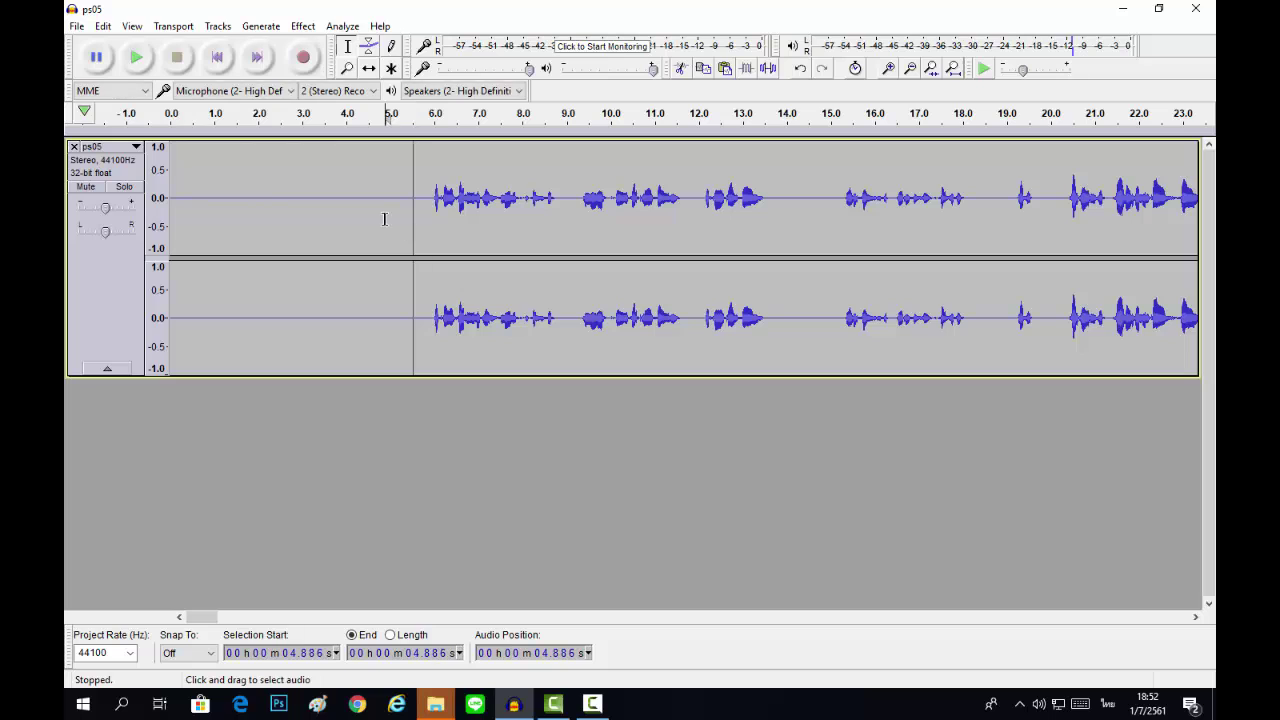
- Replay the transition from the opening silence into speech twice, starting at about 4.9 and 5.05 seconds
left_click(386, 220)
key("space")
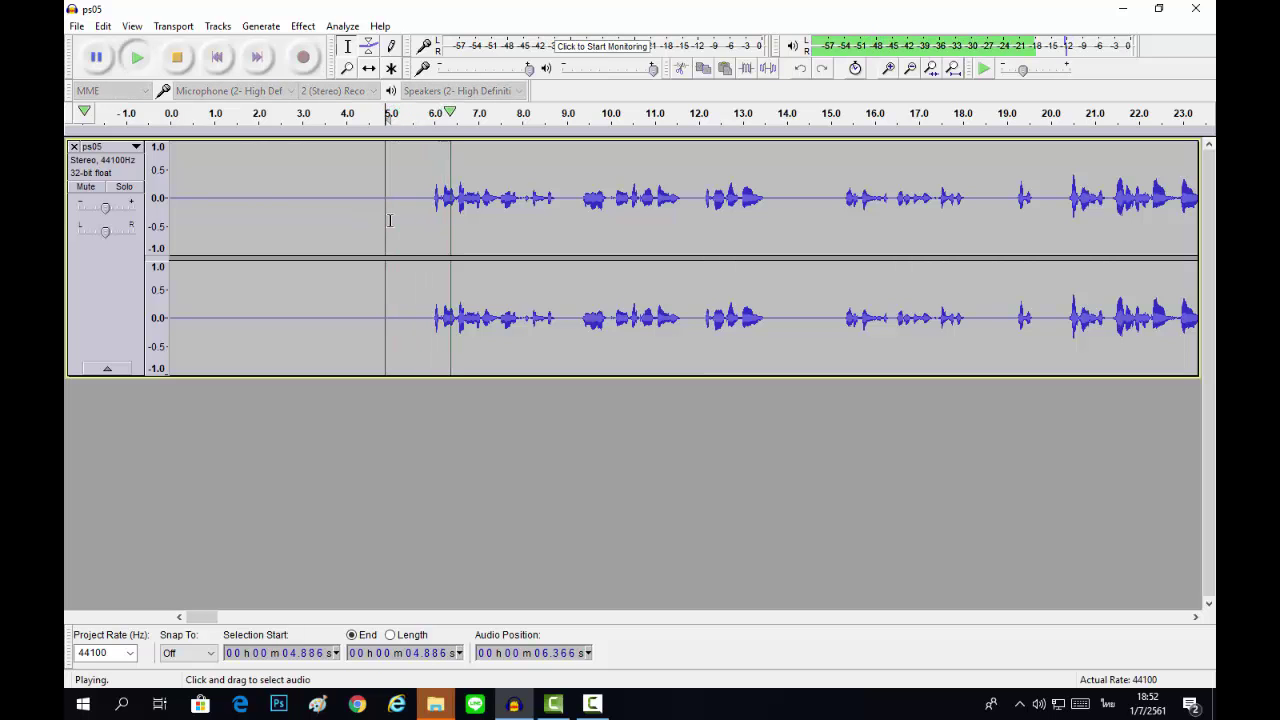
key("space")
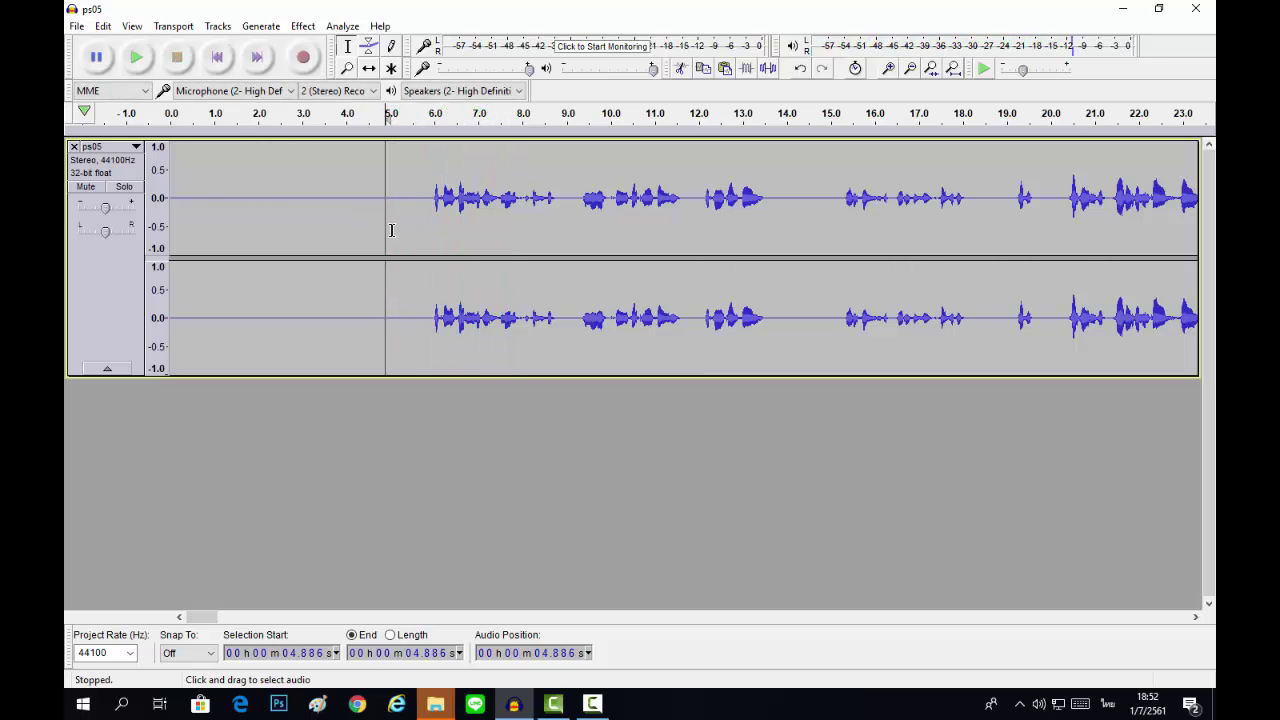
left_click(392, 233)
key("space")
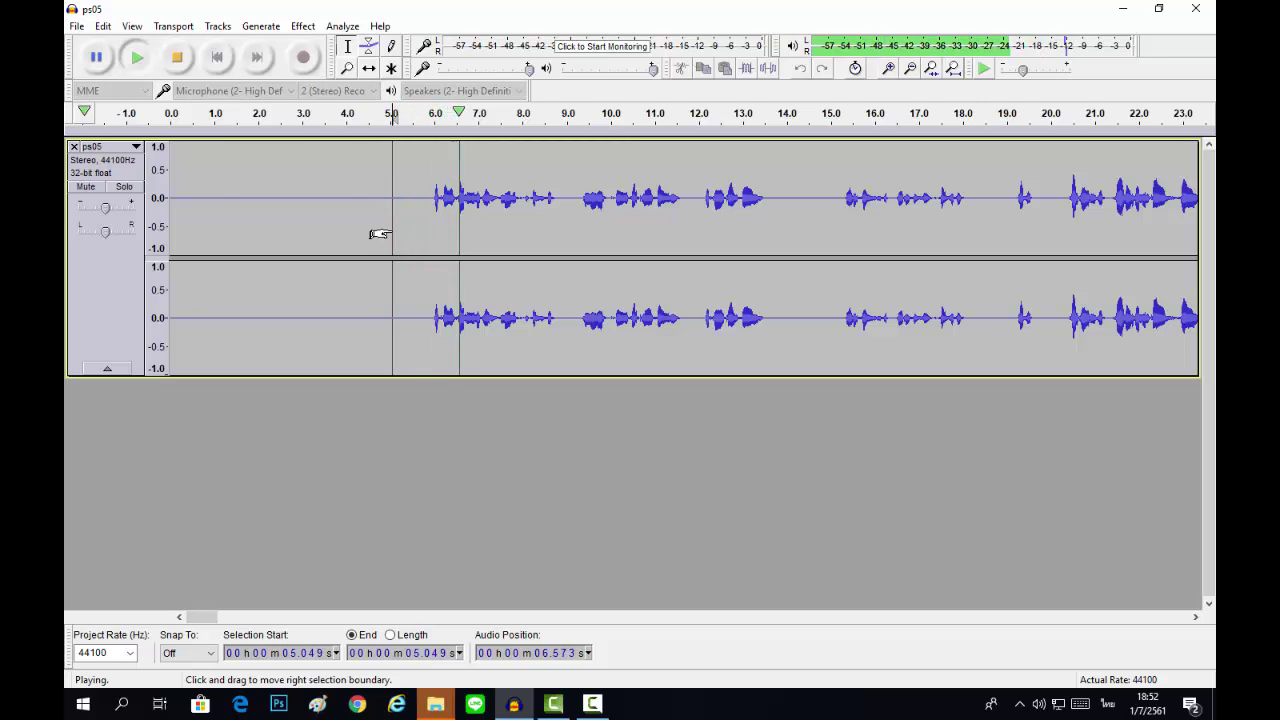
key("space")
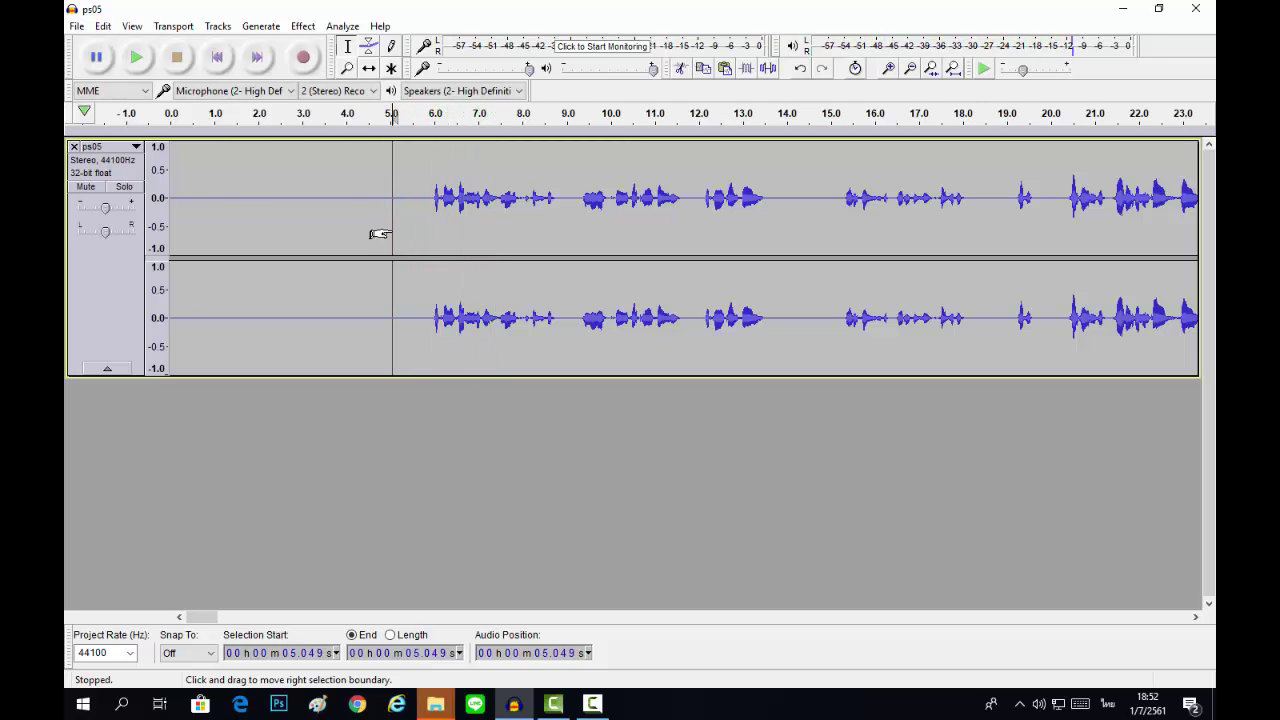